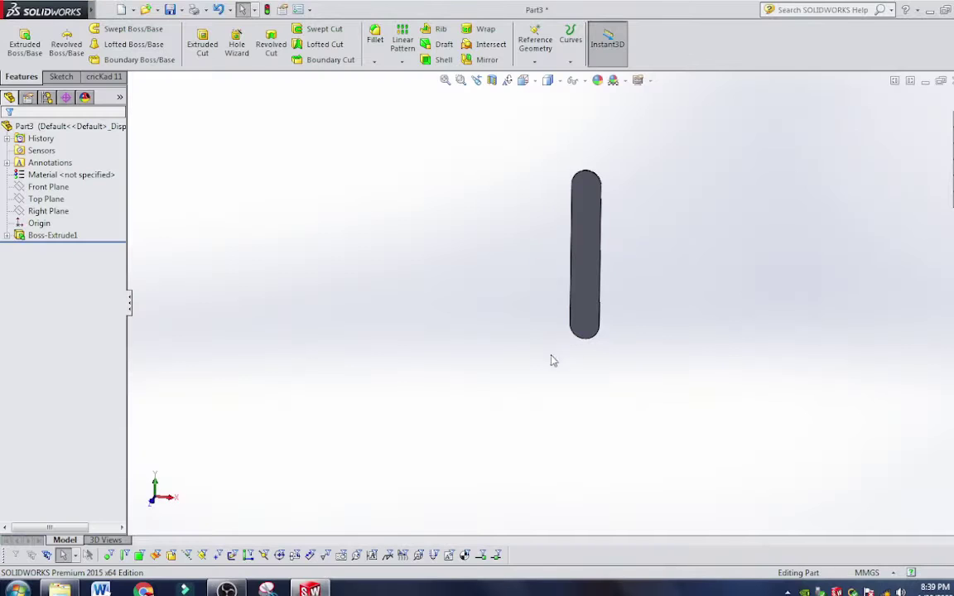
Step: Orbit and zoom the existing bar model to inspect it from several angles
middle_drag(549, 357, 522, 273)
scroll(521, 273, up, 3)
scroll(632, 224, up, 2)
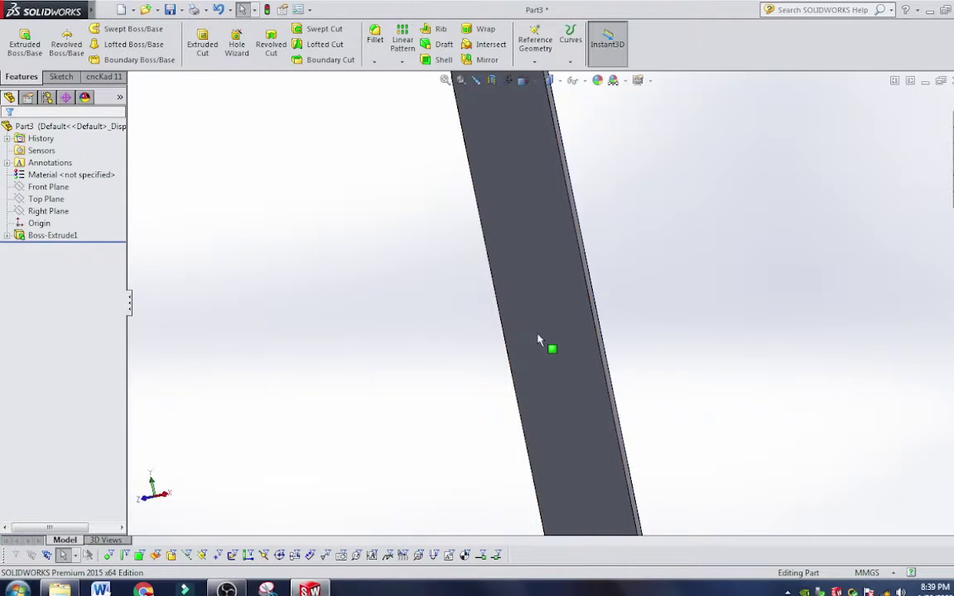
scroll(538, 340, up, 3)
scroll(543, 356, up, 2)
mouse_move(544, 357)
middle_down()
mouse_move(681, 291)
mouse_move(755, 277)
mouse_move(677, 290)
middle_up()
scroll(677, 298, down, 2)
scroll(594, 331, up, 3)
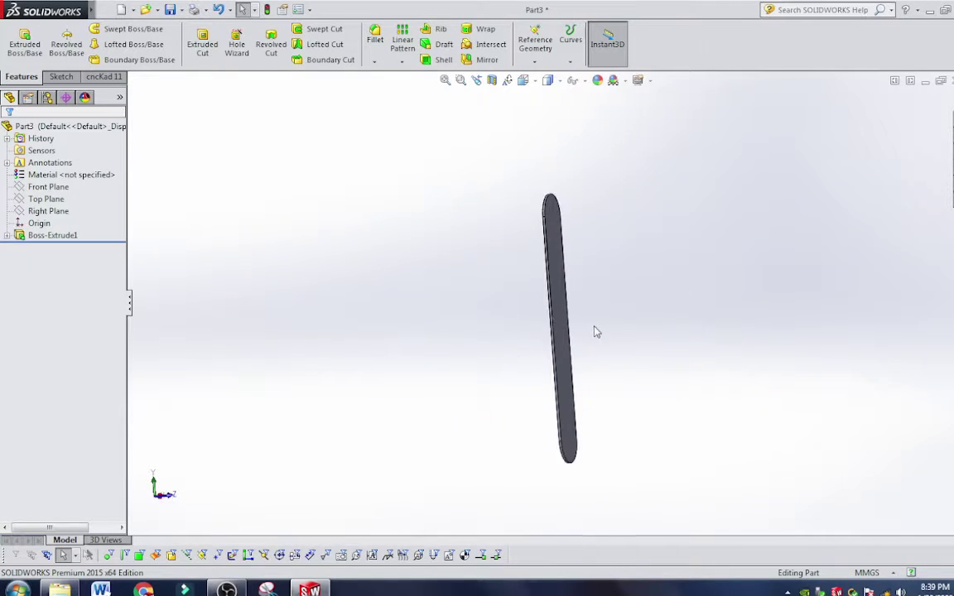
mouse_move(596, 331)
middle_down()
mouse_move(526, 350)
mouse_move(592, 323)
middle_up()
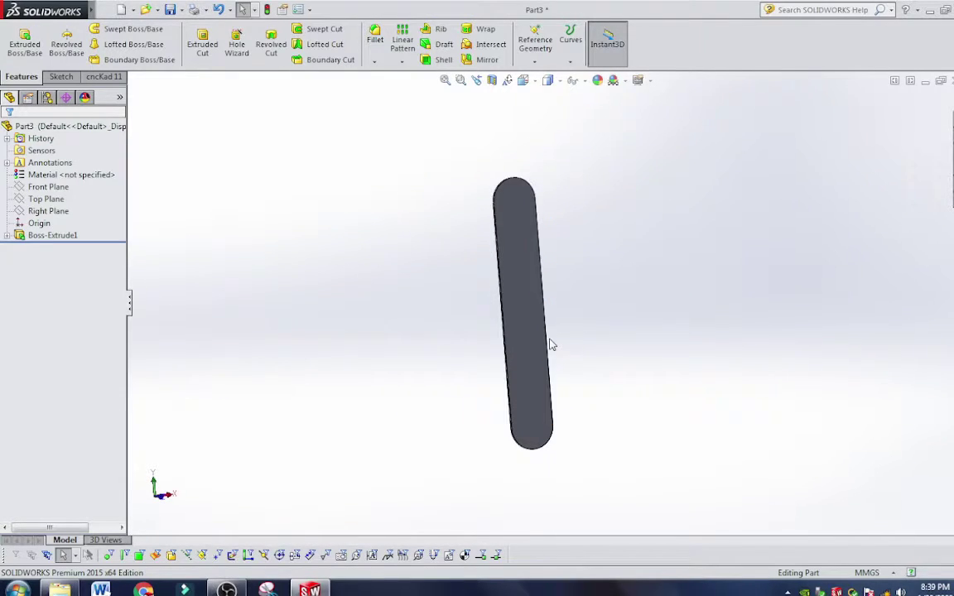
mouse_move(552, 344)
middle_down()
mouse_move(513, 338)
mouse_move(620, 323)
mouse_move(477, 322)
mouse_move(494, 253)
mouse_move(520, 210)
mouse_move(760, 153)
mouse_move(827, 98)
mouse_move(861, 99)
mouse_move(862, 137)
mouse_move(890, 205)
mouse_move(890, 265)
mouse_move(879, 140)
middle_up()
scroll(530, 347, down, 3)
scroll(542, 348, up, 3)
scroll(537, 313, down, 2)
scroll(536, 315, down, 2)
scroll(537, 315, up, 3)
scroll(587, 251, down, 1)
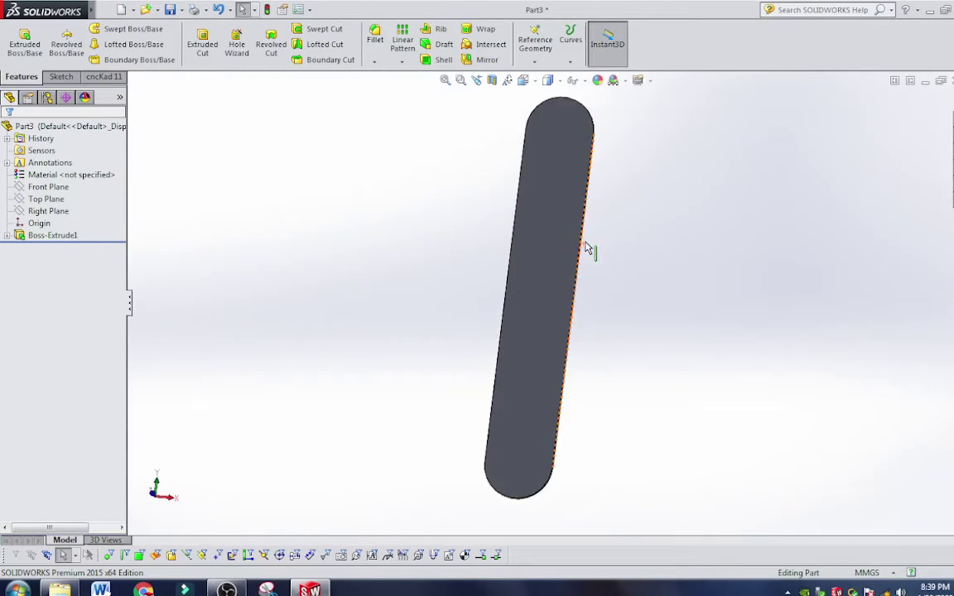
scroll(577, 262, down, 2)
scroll(414, 232, up, 3)
mouse_move(563, 306)
middle_down()
mouse_move(717, 311)
mouse_move(618, 363)
mouse_move(578, 443)
mouse_move(602, 385)
mouse_move(719, 386)
mouse_move(785, 320)
mouse_move(690, 229)
middle_up()
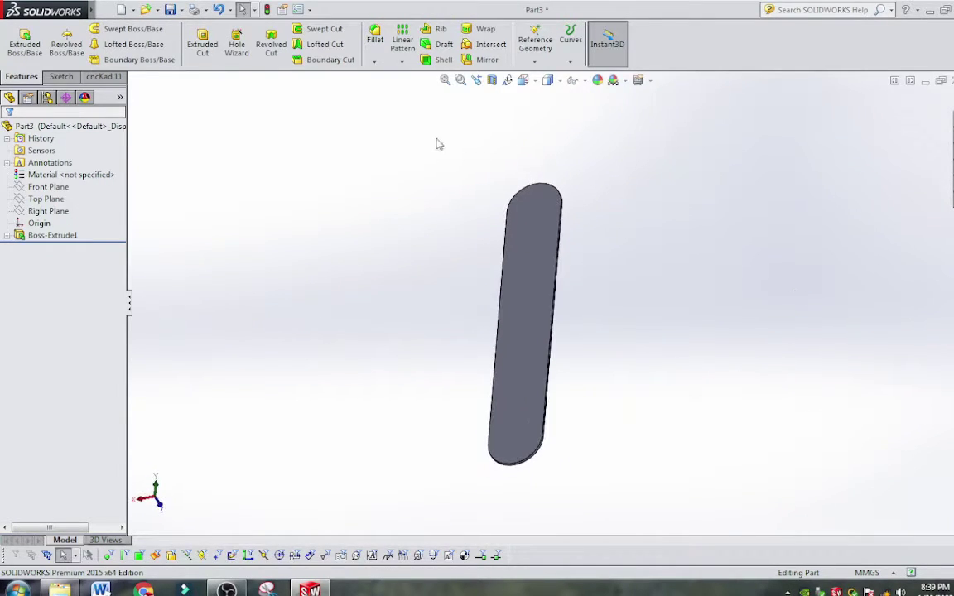
Step: Create a new blank part, Part4, and open Sketch1 on its Front Plane
click(133, 10)
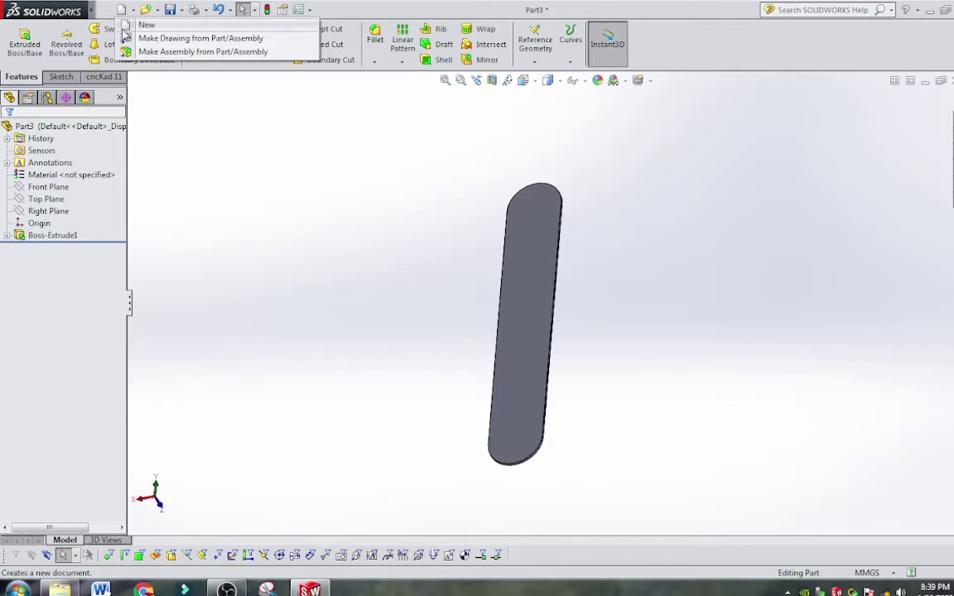
click(126, 26)
click(486, 439)
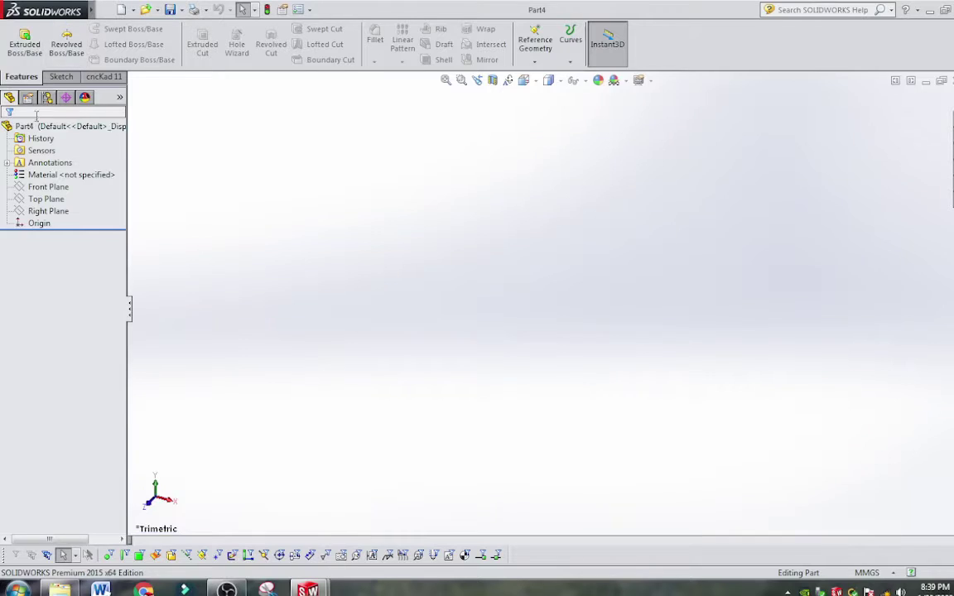
click(48, 187)
click(52, 165)
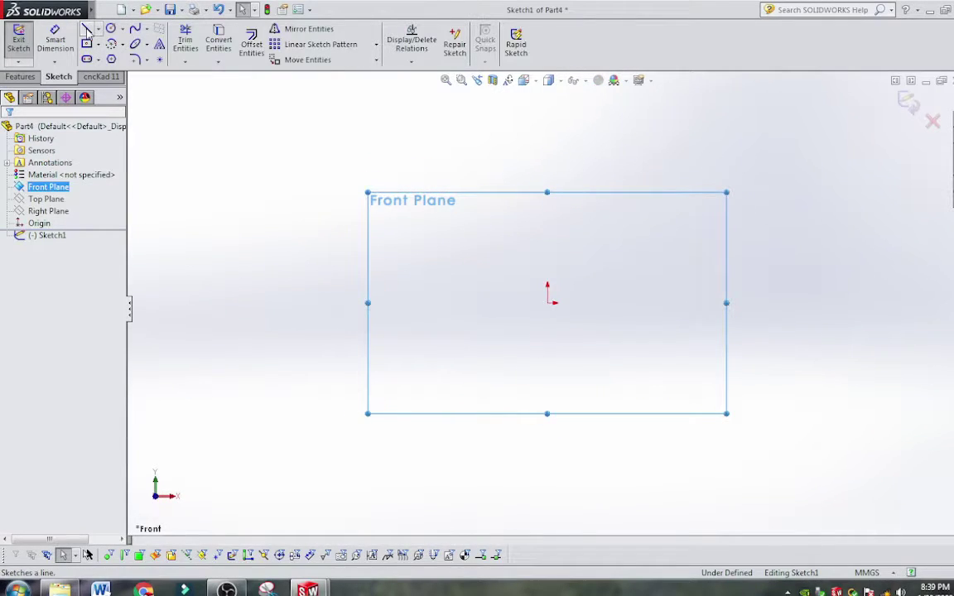
Step: Draw a vertical line, a tangent-arc top, a parallel line and an arc bottom
click(86, 31)
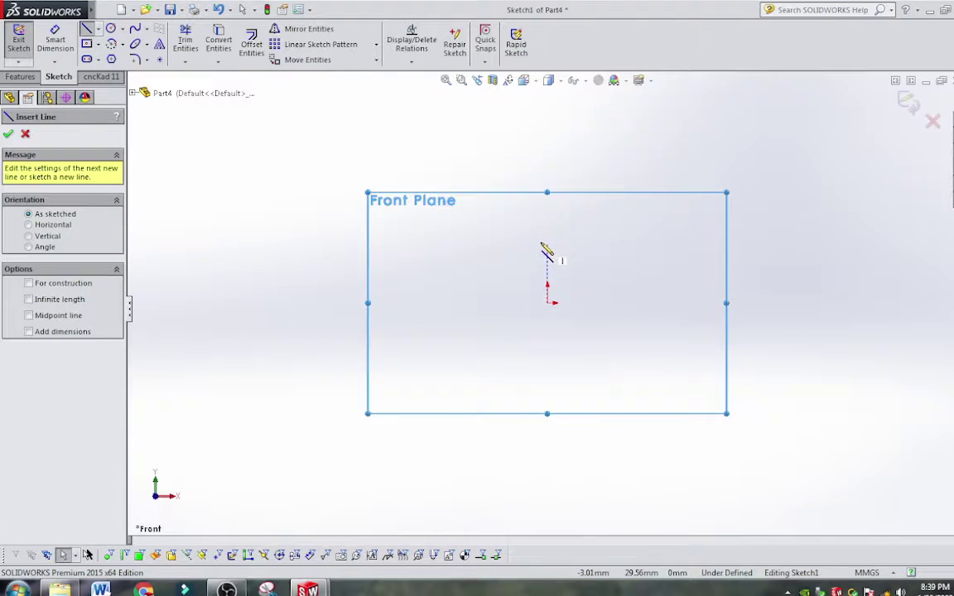
click(530, 366)
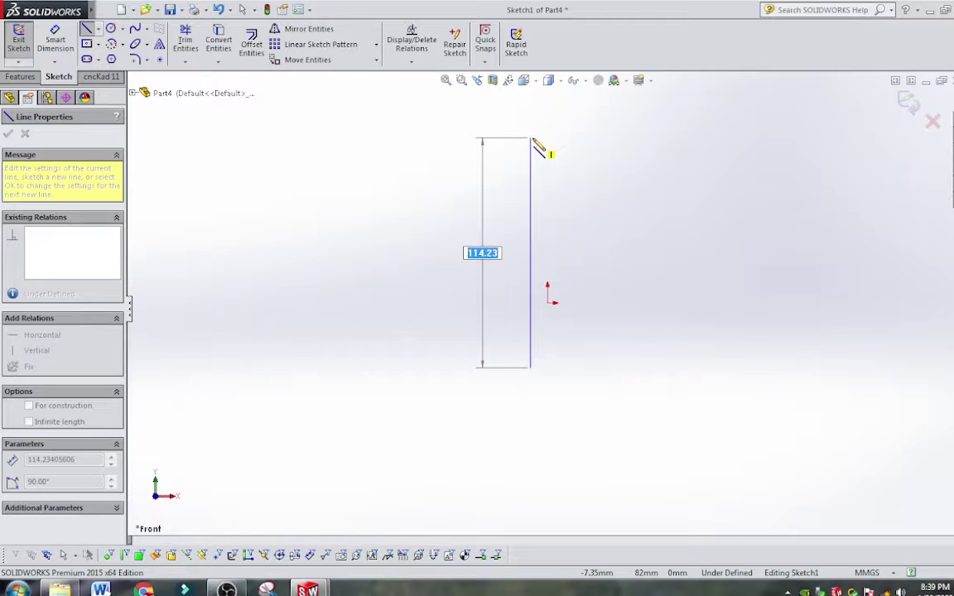
click(531, 138)
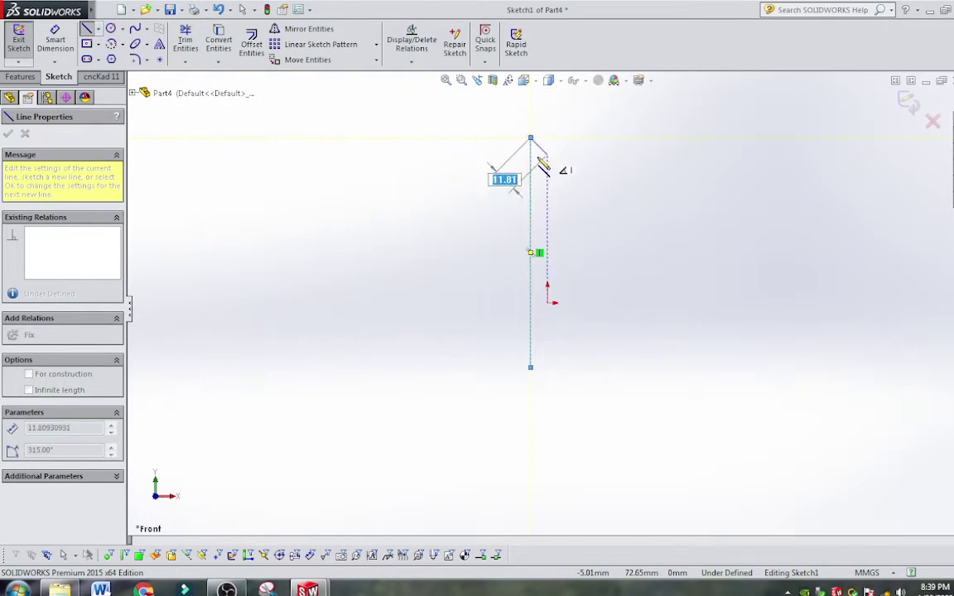
key(ctrl+Down)
key(ctrl+Down)
key(ctrl+Down)
key(ctrl+Down)
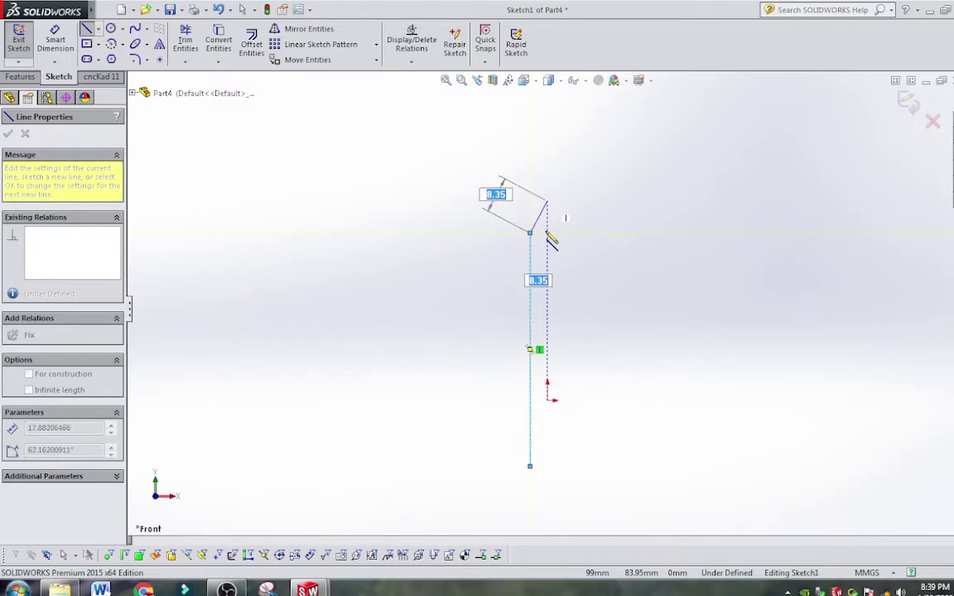
scroll(546, 215, down, 3)
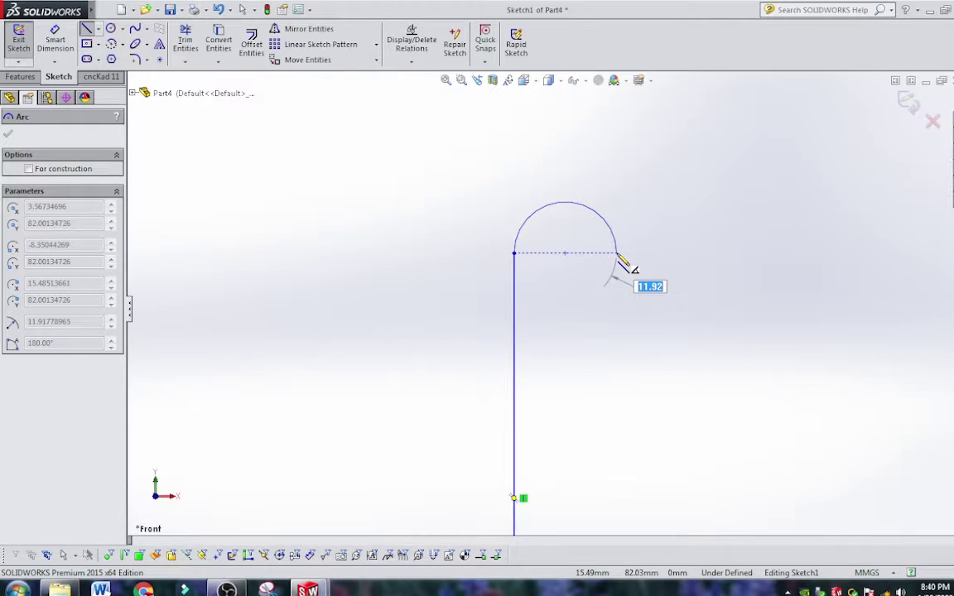
click(618, 257)
scroll(634, 325, up, 2)
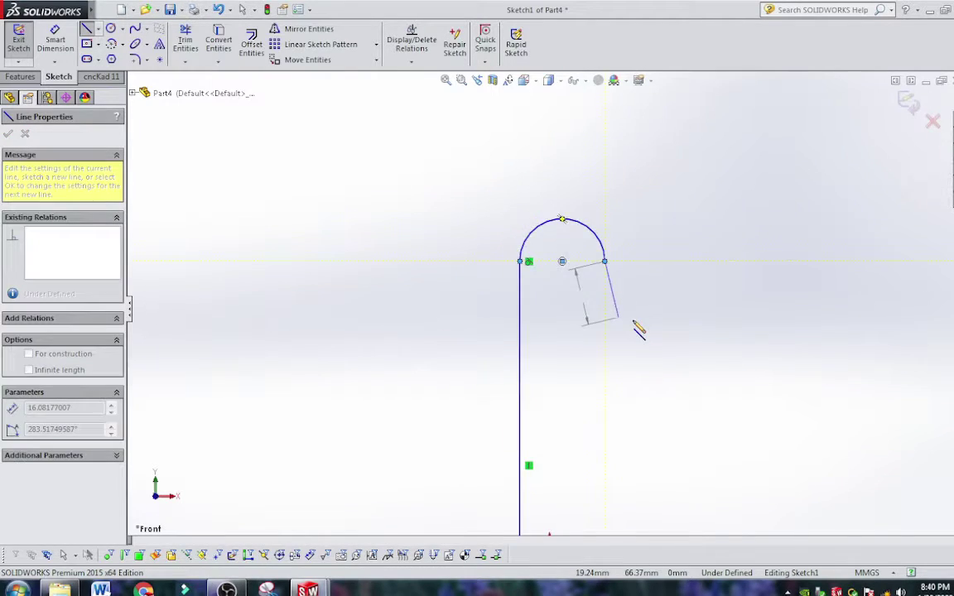
scroll(637, 327, up, 2)
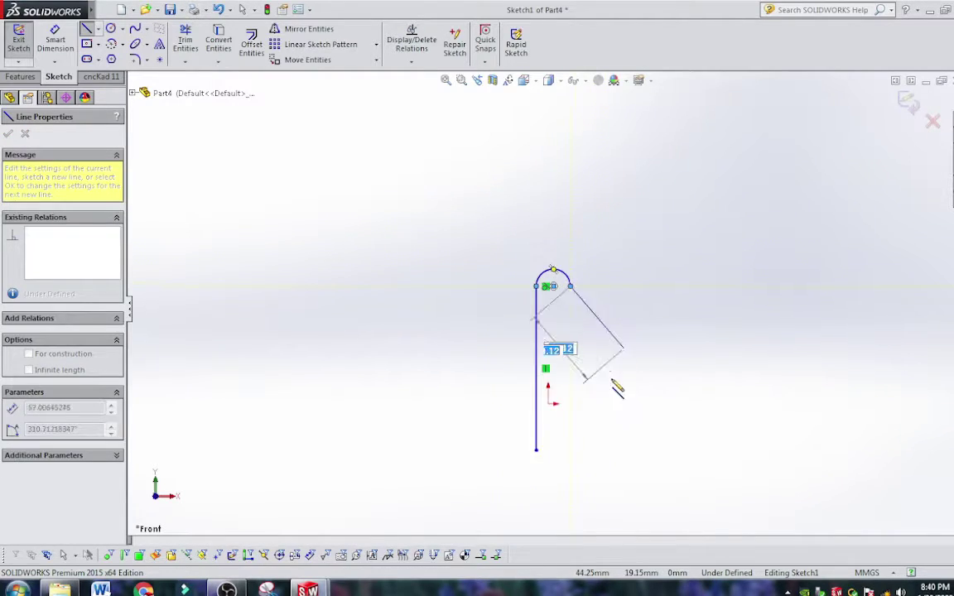
click(570, 451)
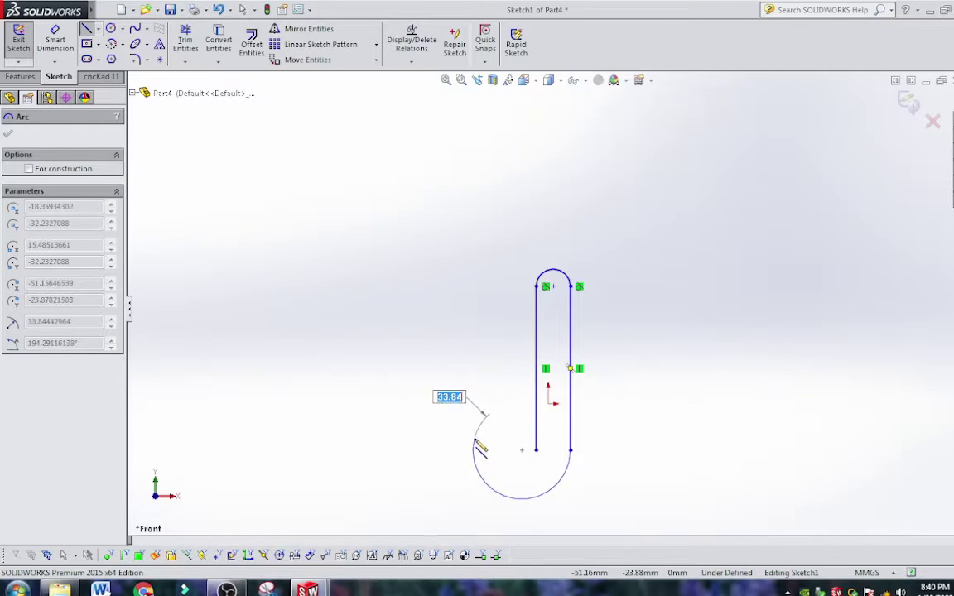
click(537, 452)
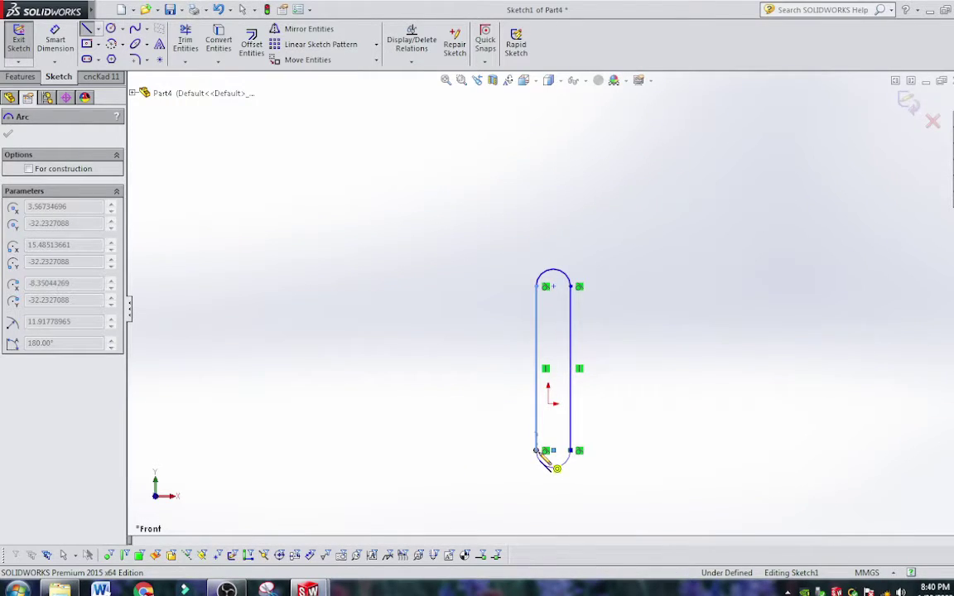
right_click(466, 434)
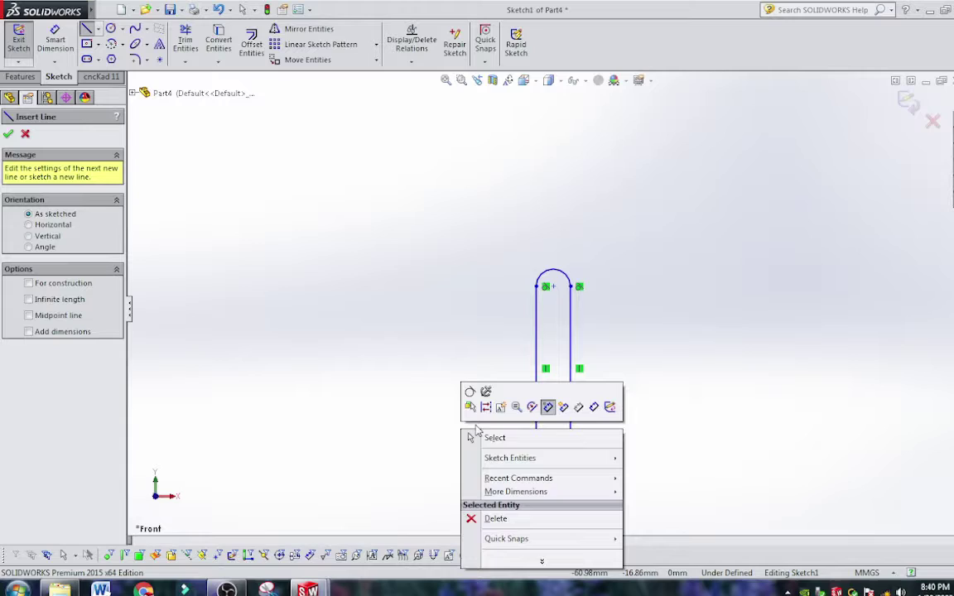
Step: Make the slot's two lower endpoints horizontal to each other
click(494, 437)
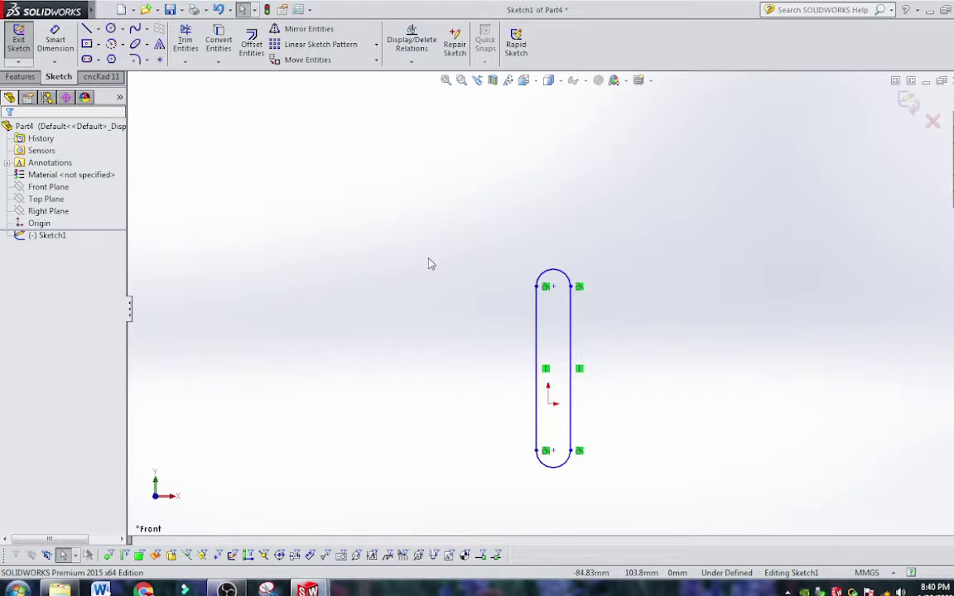
scroll(445, 287, down, 3)
scroll(555, 327, up, 4)
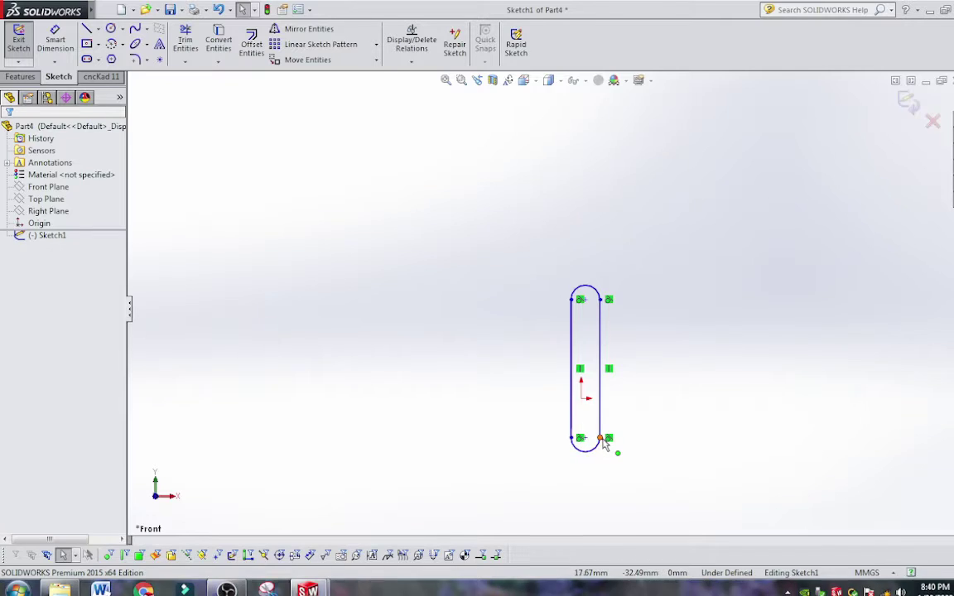
click(601, 438)
ctrl+click(570, 439)
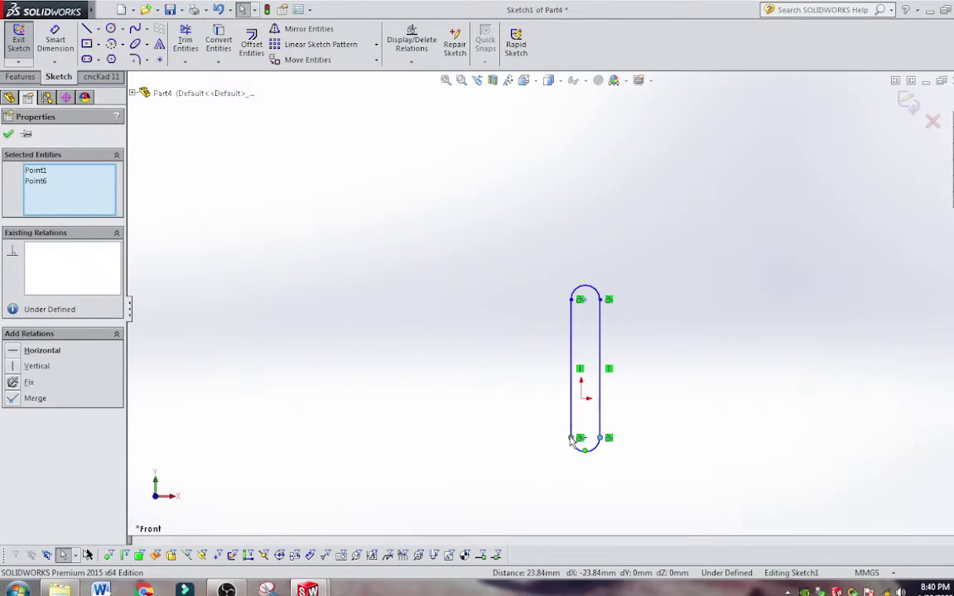
click(14, 350)
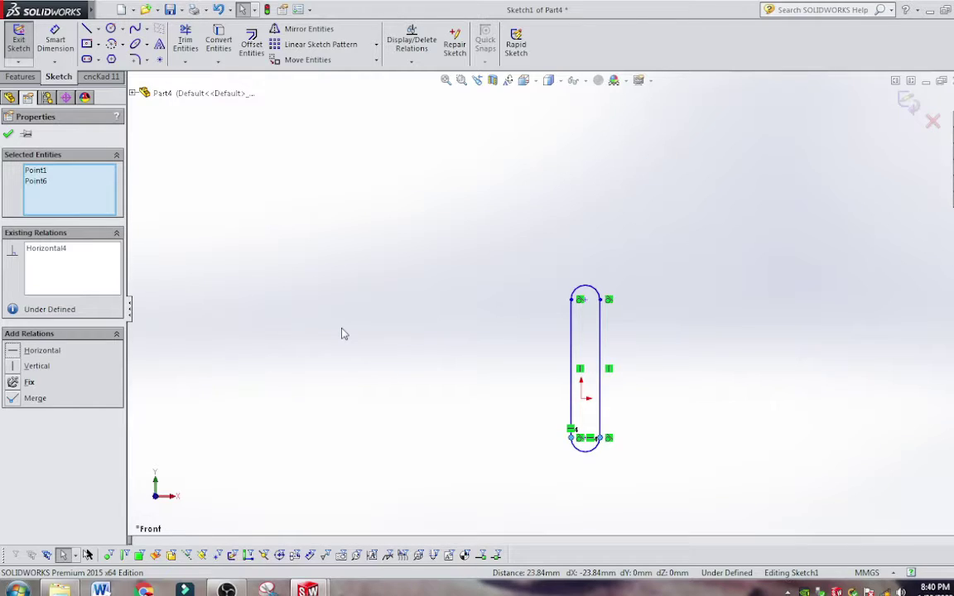
right_click(340, 333)
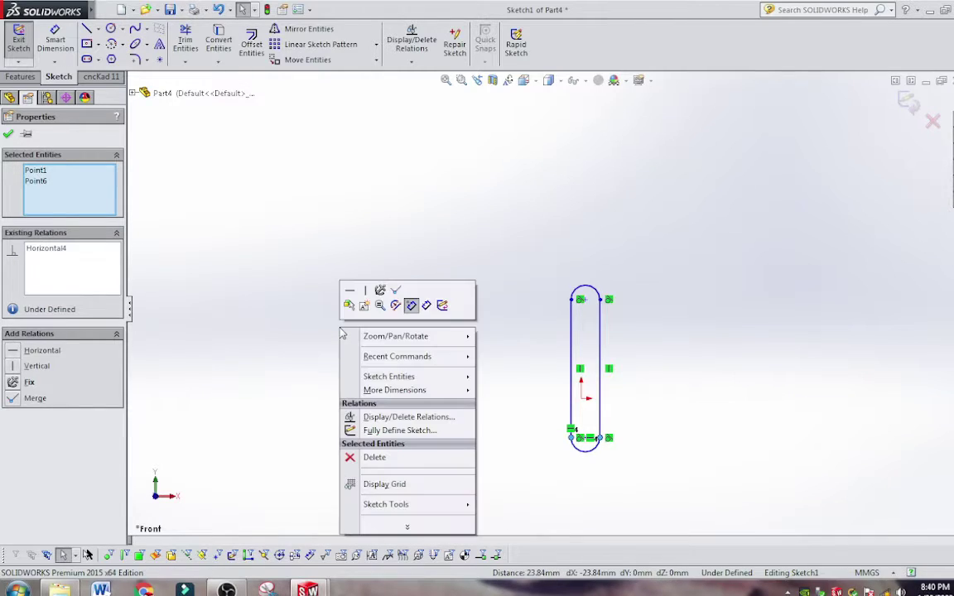
click(298, 316)
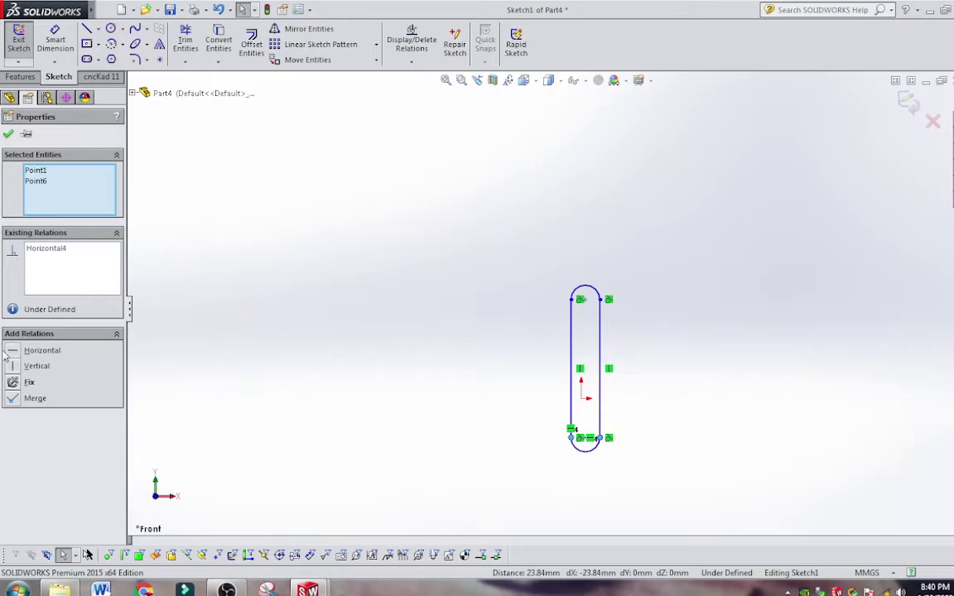
click(263, 316)
scroll(467, 305, down, 2)
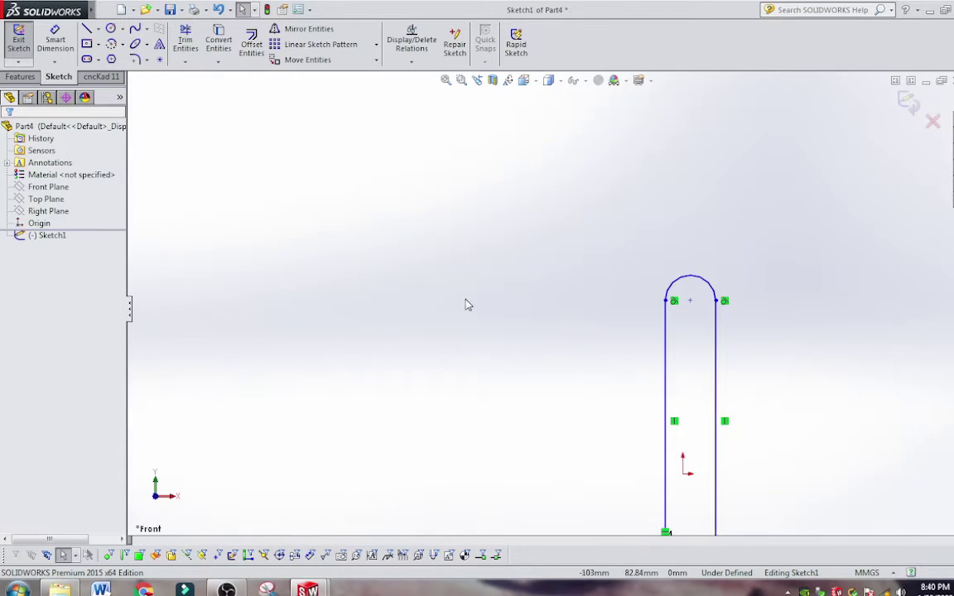
Step: Add a Horizontal relation between the two top arc endpoints
click(666, 302)
ctrl+click(715, 301)
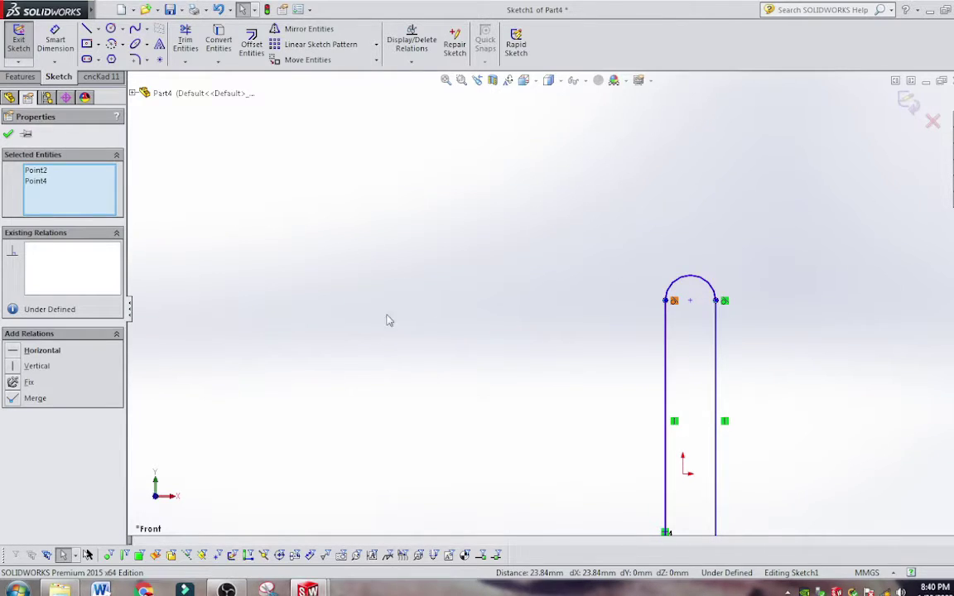
click(12, 352)
click(536, 365)
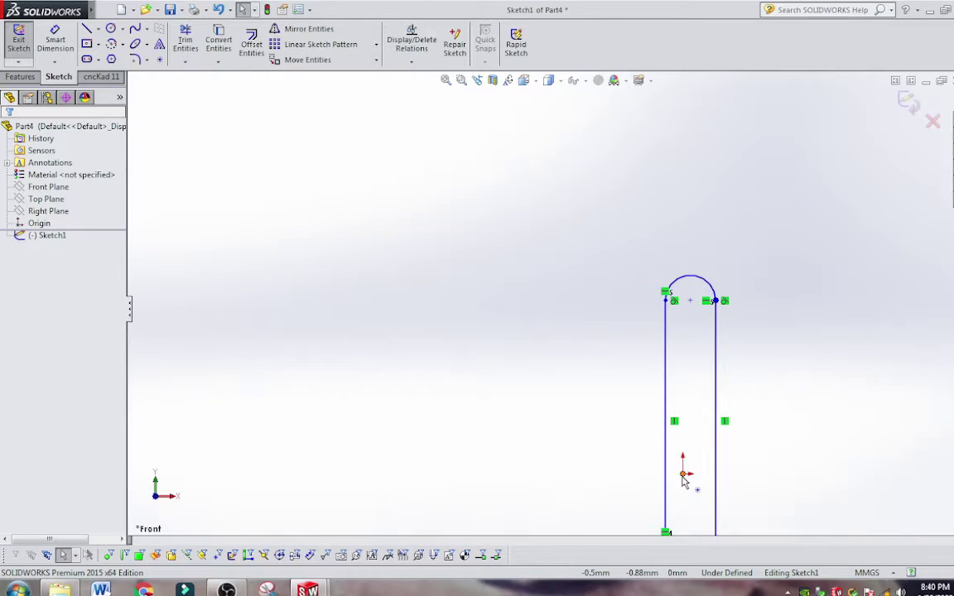
scroll(682, 480, up, 1)
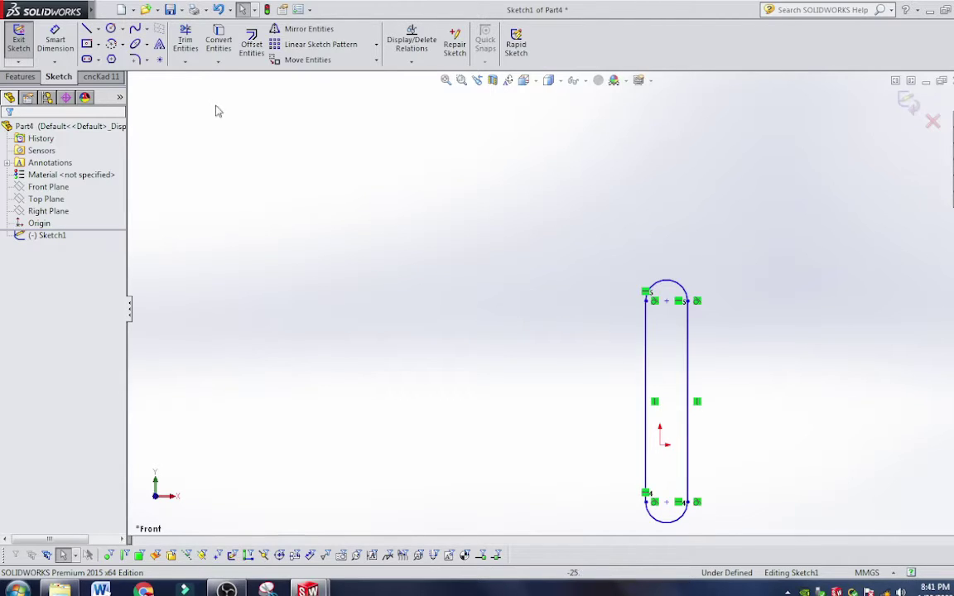
Step: Dimension the slot's straight edge at 30 mm and its end arc at R3
click(54, 41)
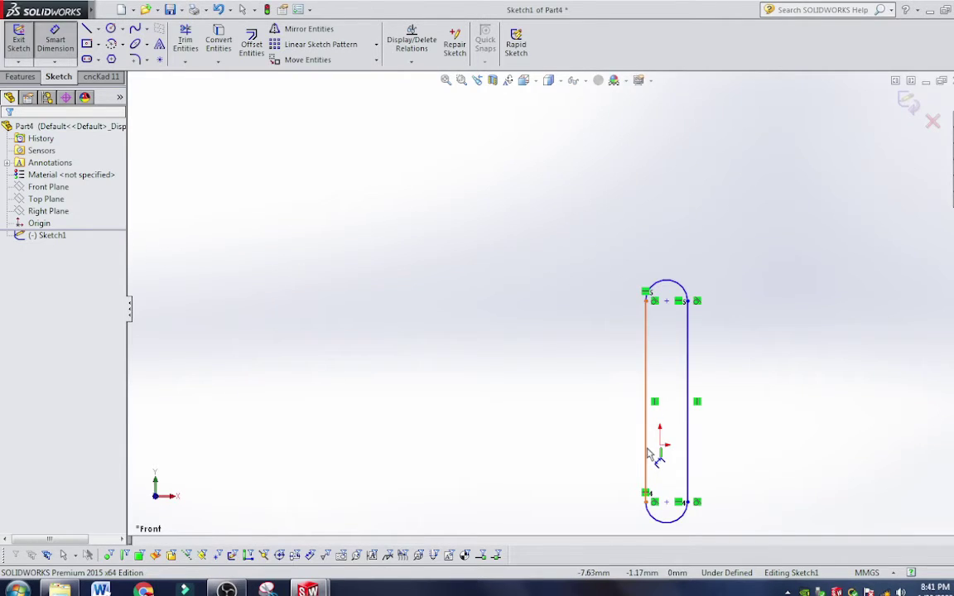
click(645, 455)
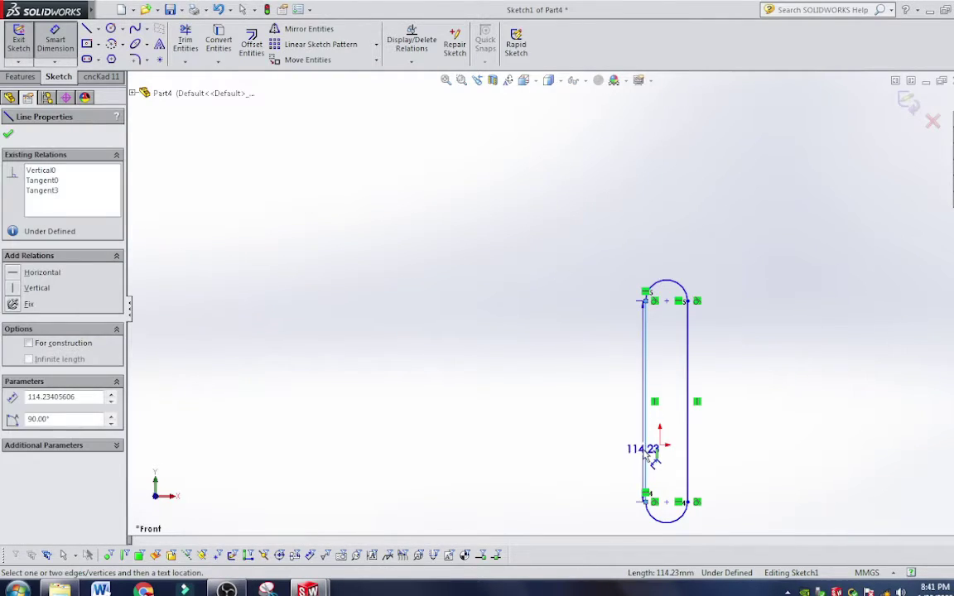
click(460, 419)
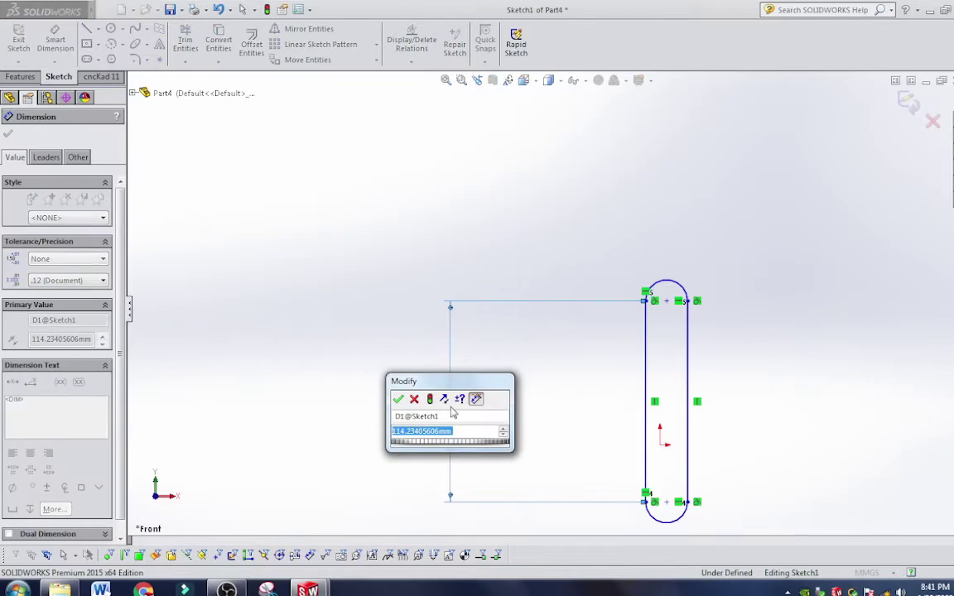
text(30)
key(Return)
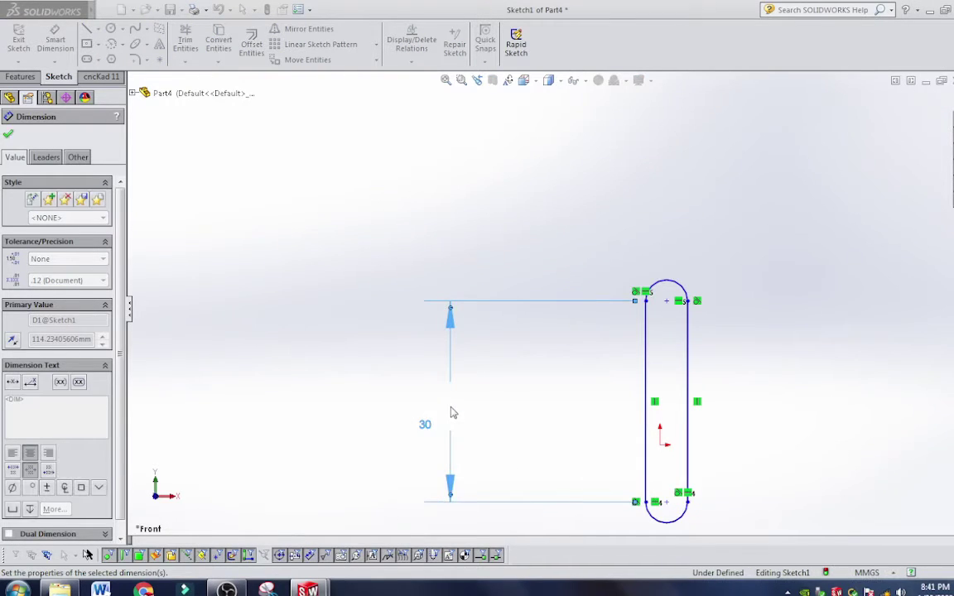
click(669, 524)
click(616, 530)
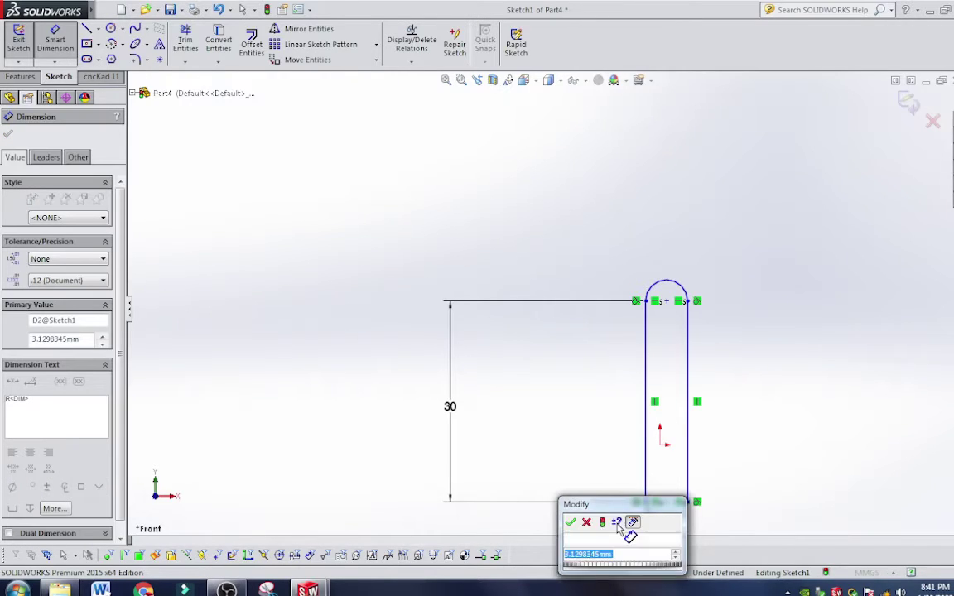
text(3)
key(Return)
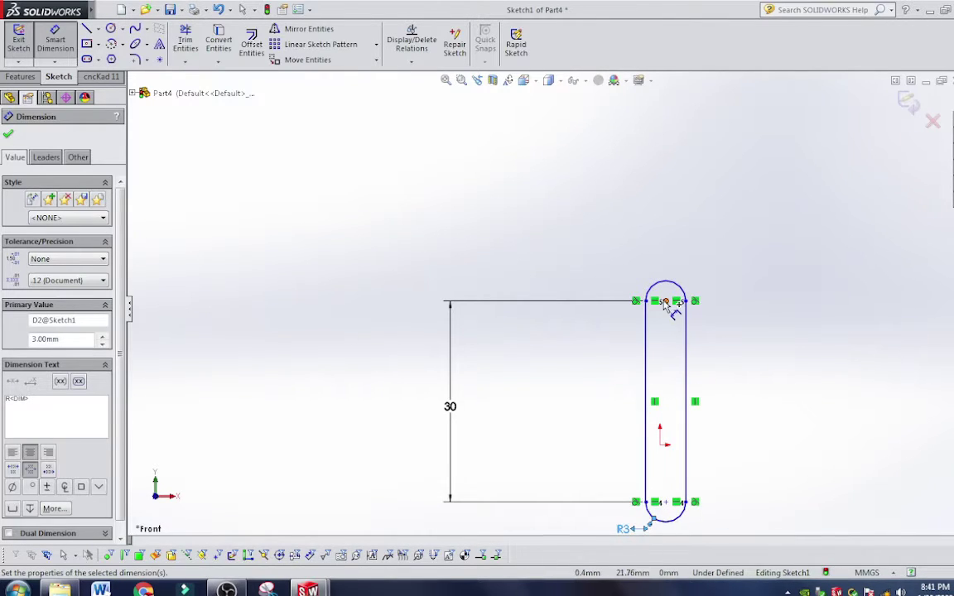
Step: Add 3 mm edge-to-origin and 15 mm origin-to-arc-centre dimensions
click(650, 455)
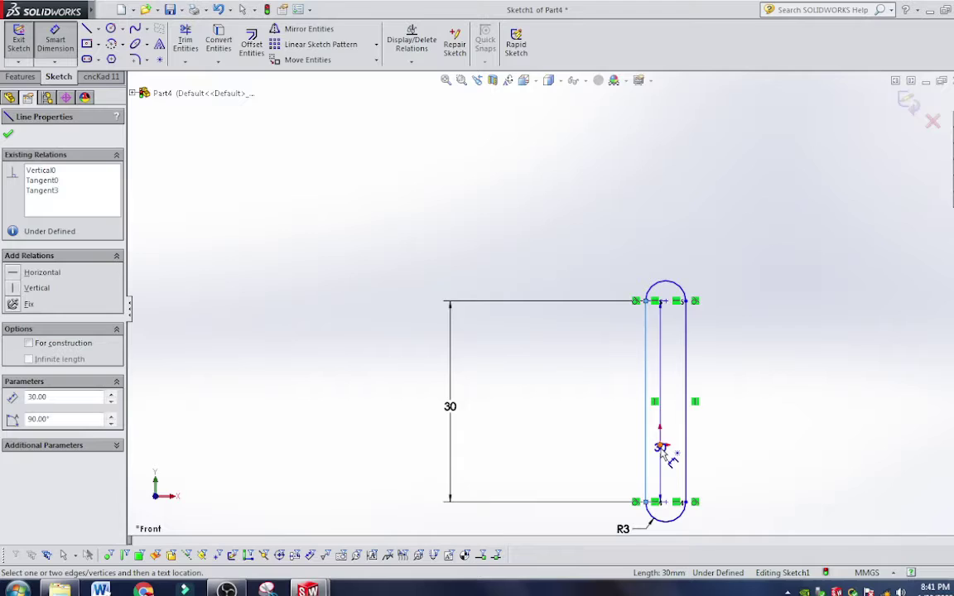
click(660, 445)
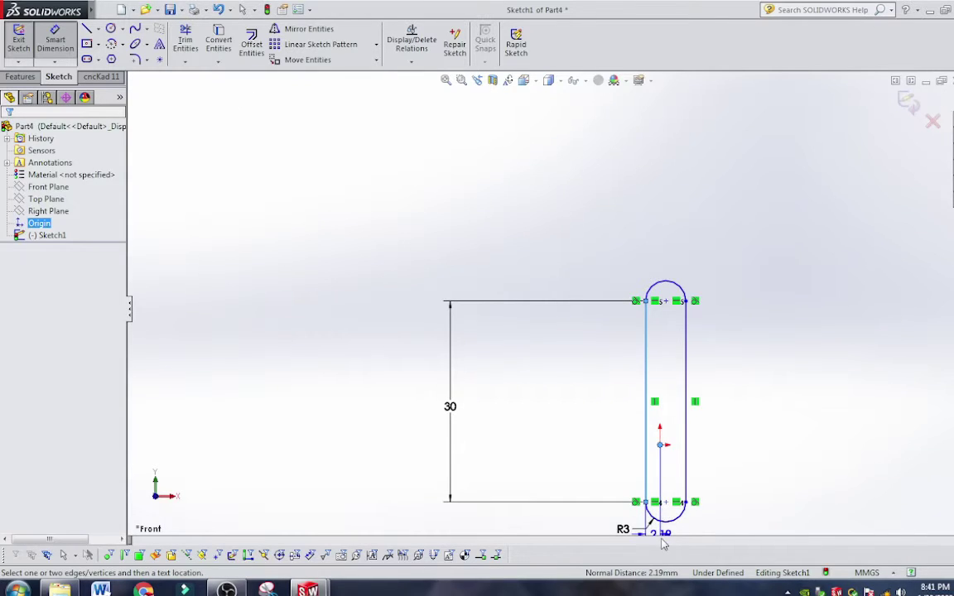
click(666, 534)
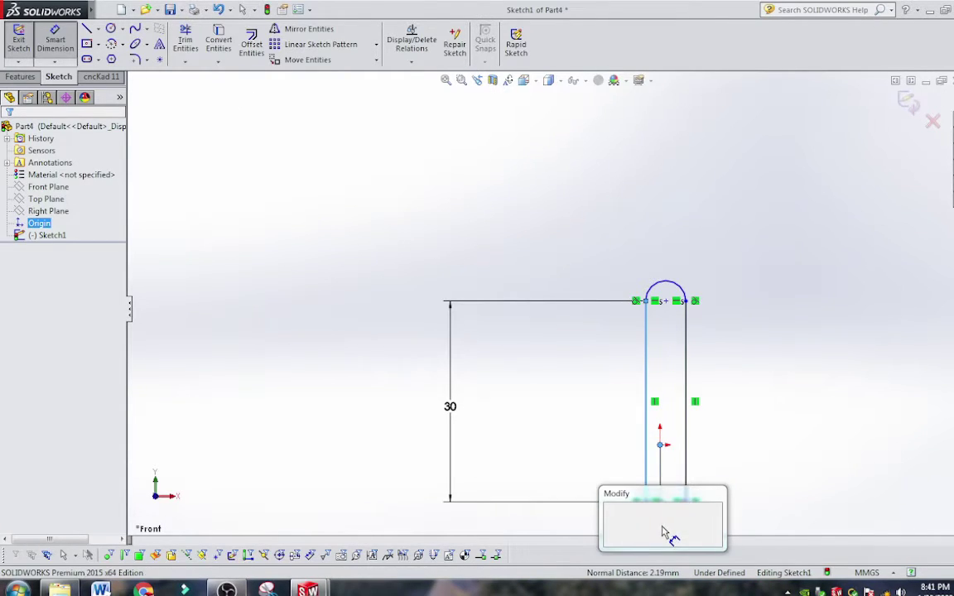
key(Return)
scroll(696, 500, down, 4)
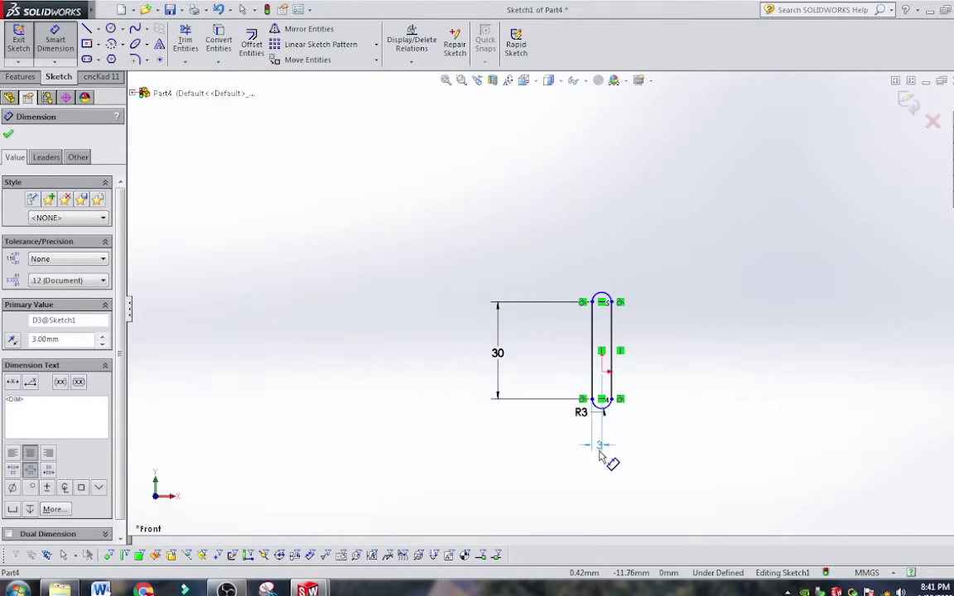
scroll(617, 387, up, 1)
scroll(584, 359, up, 1)
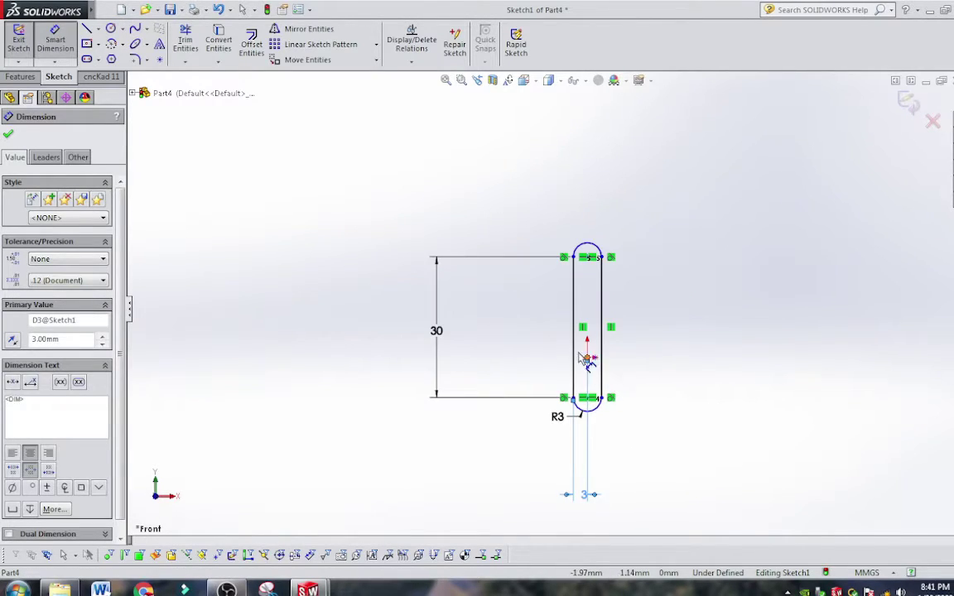
click(588, 359)
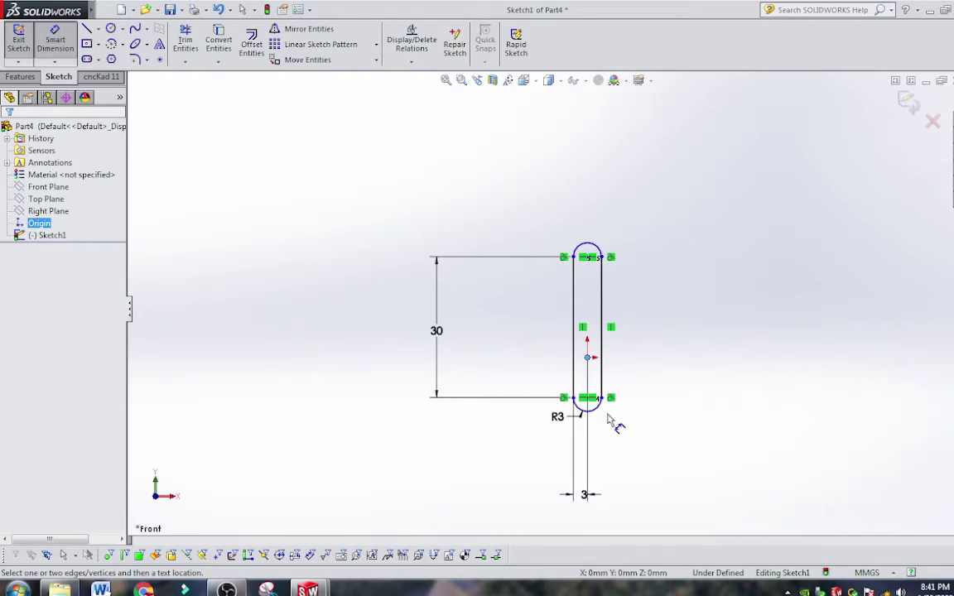
click(587, 397)
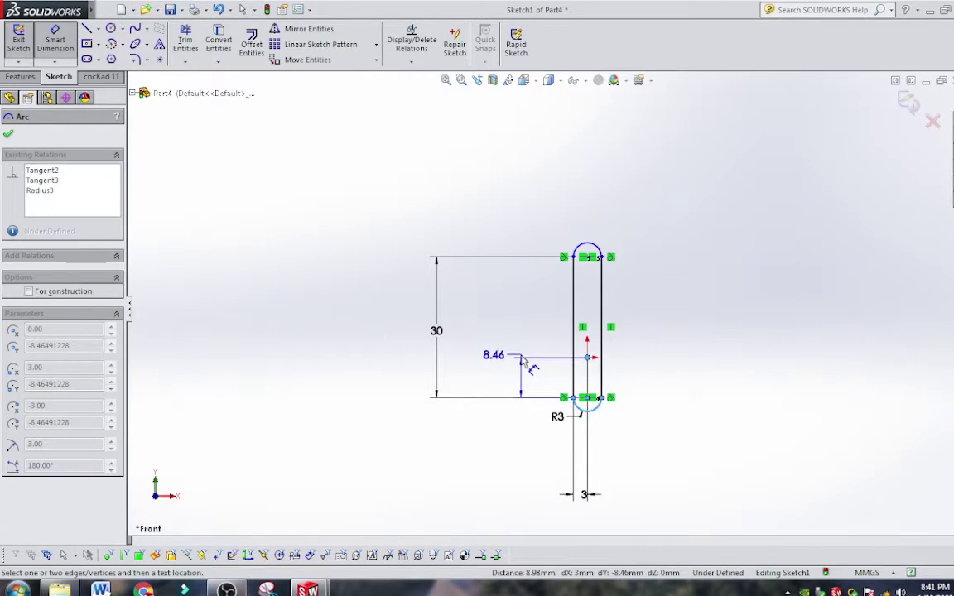
click(521, 361)
text(15)
key(Return)
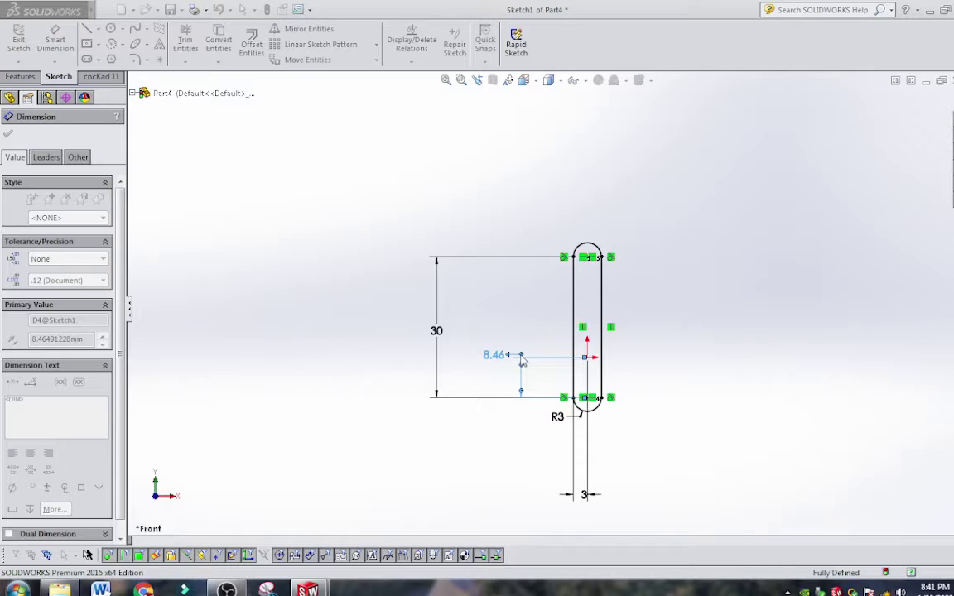
scroll(609, 360, down, 5)
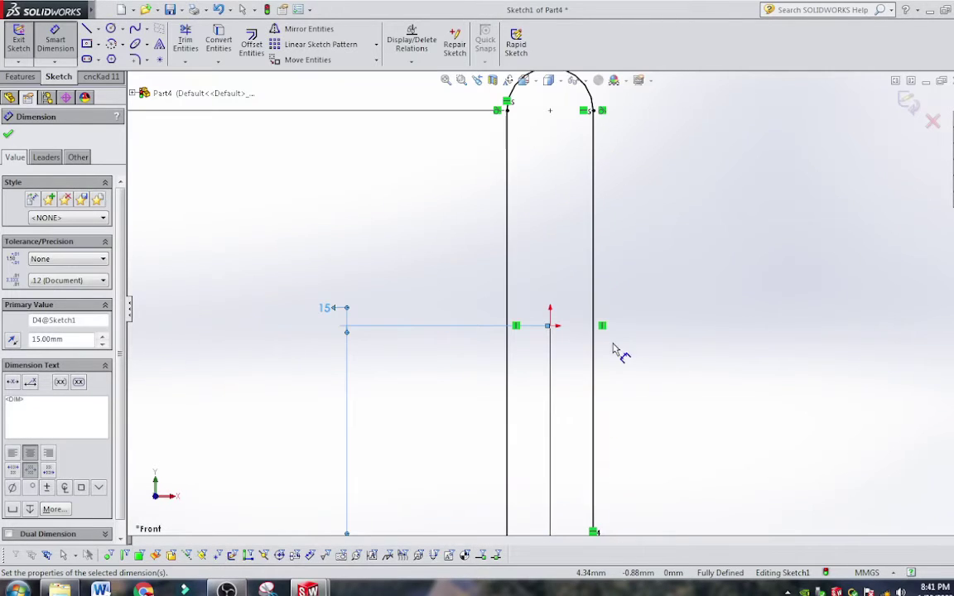
scroll(536, 362, up, 3)
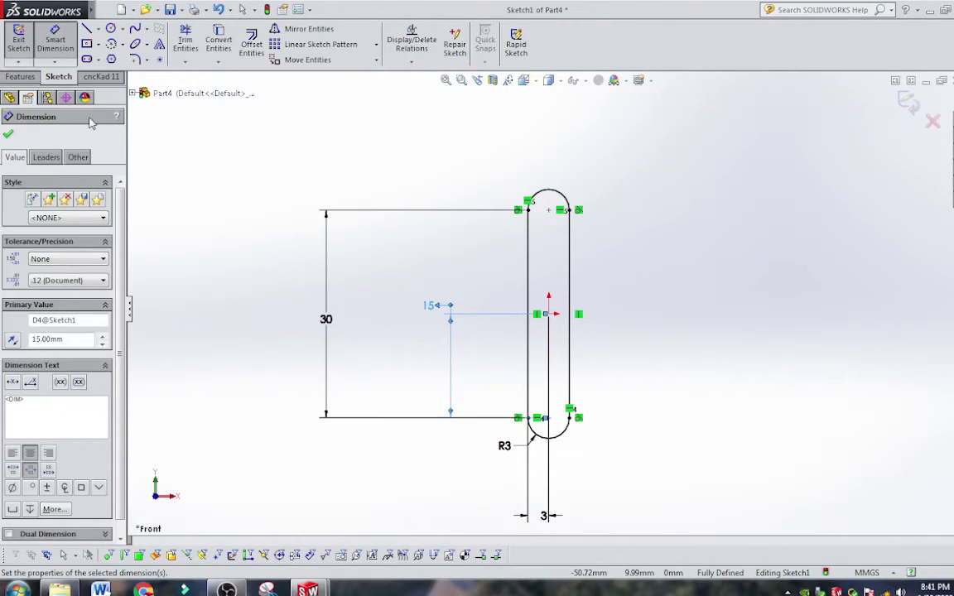
click(20, 77)
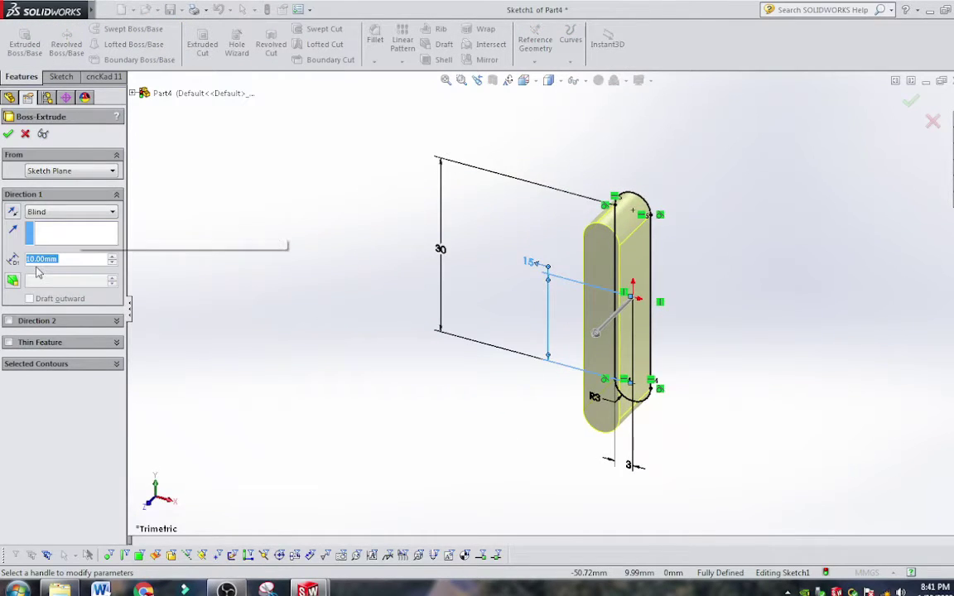
Step: Extrude the slot sketch 0.3 mm deep to create Boss-Extrude1
text(0)
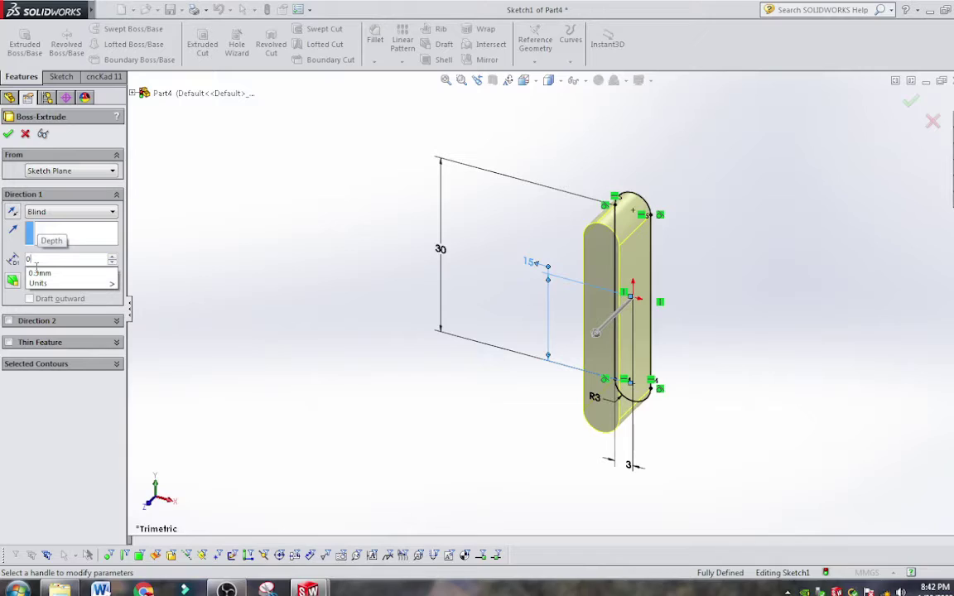
text(.30)
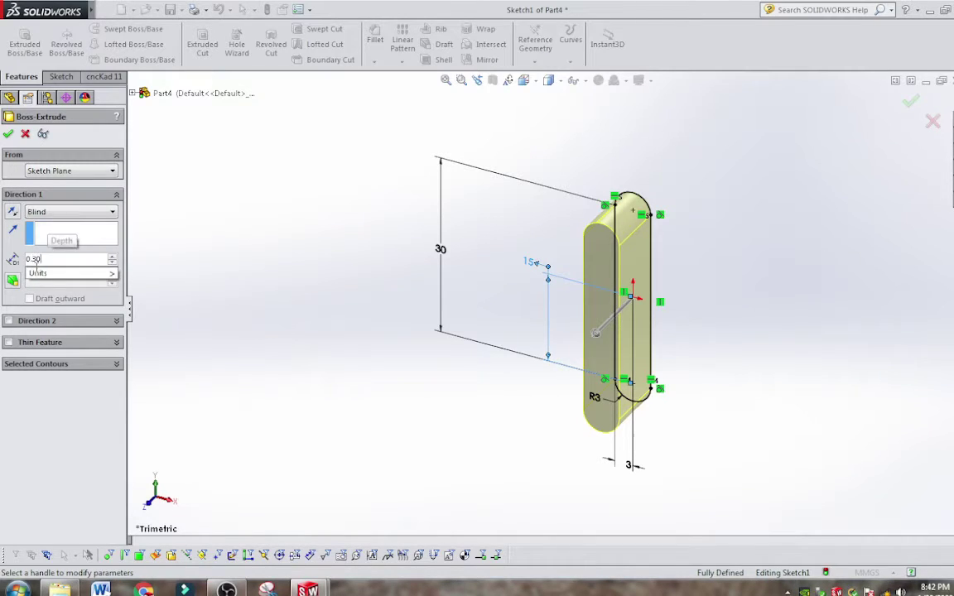
click(37, 271)
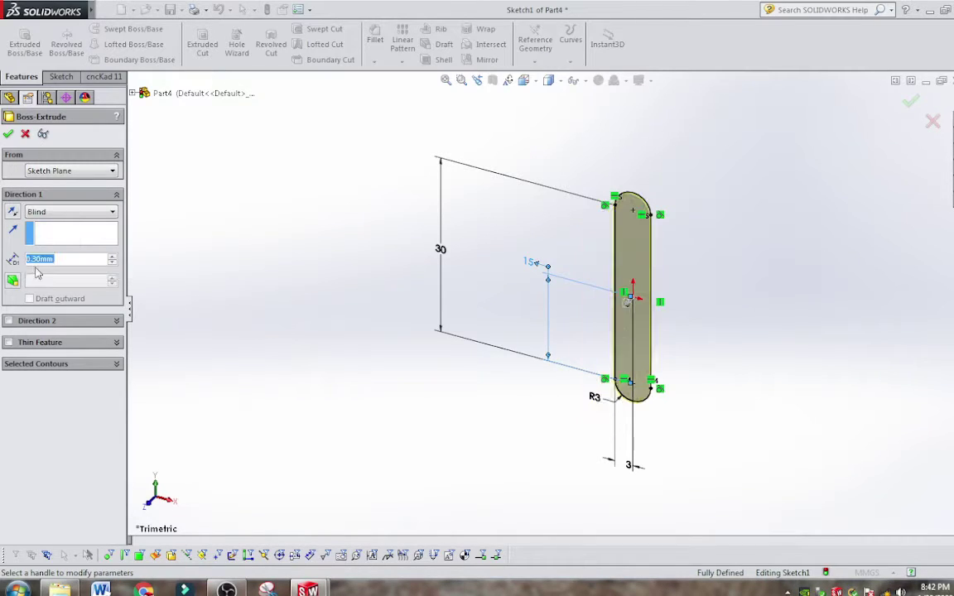
click(8, 134)
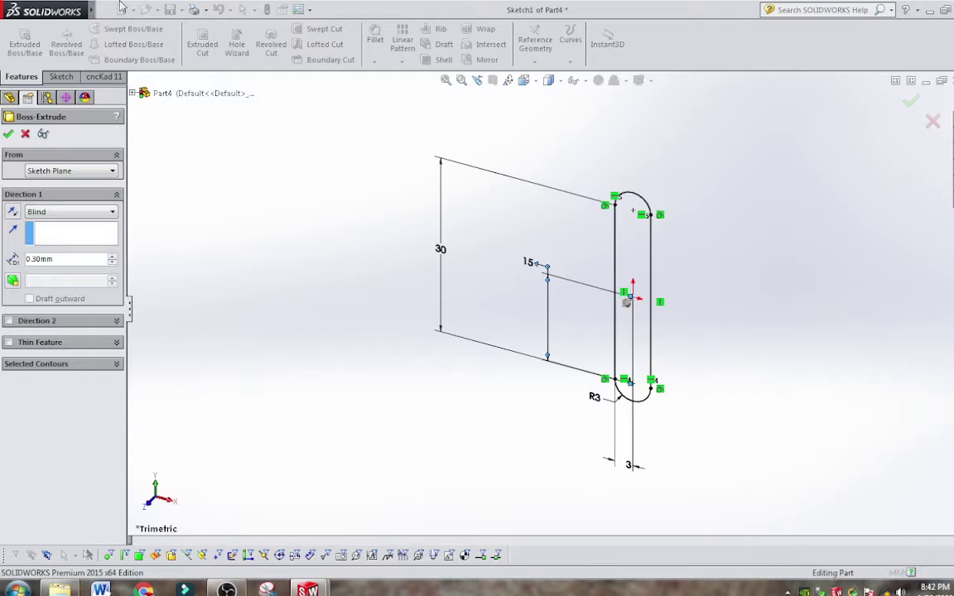
middle_drag(685, 309, 717, 266)
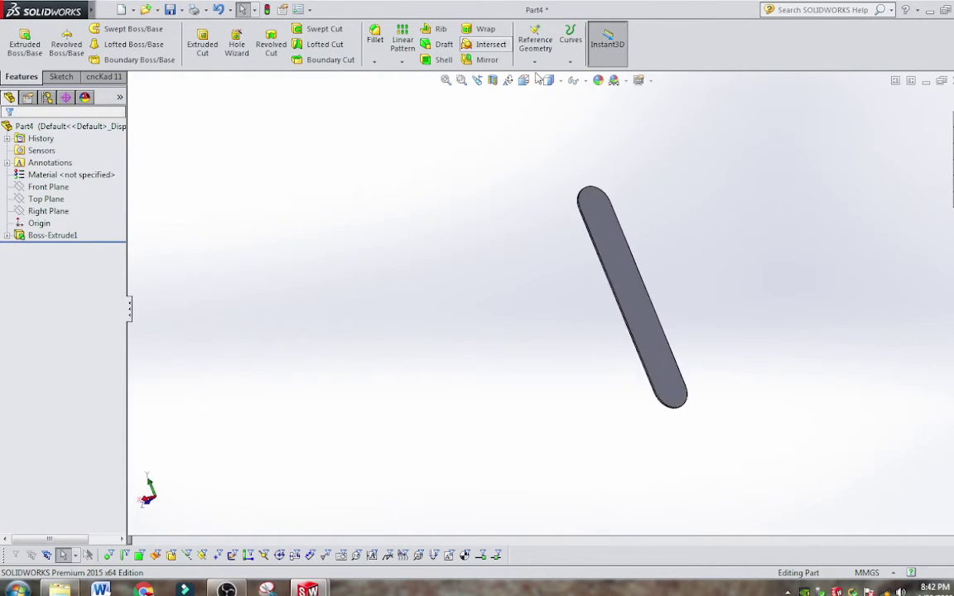
Step: Save the plate as '3.Volume Conteroller' in the mic parts folder
click(180, 9)
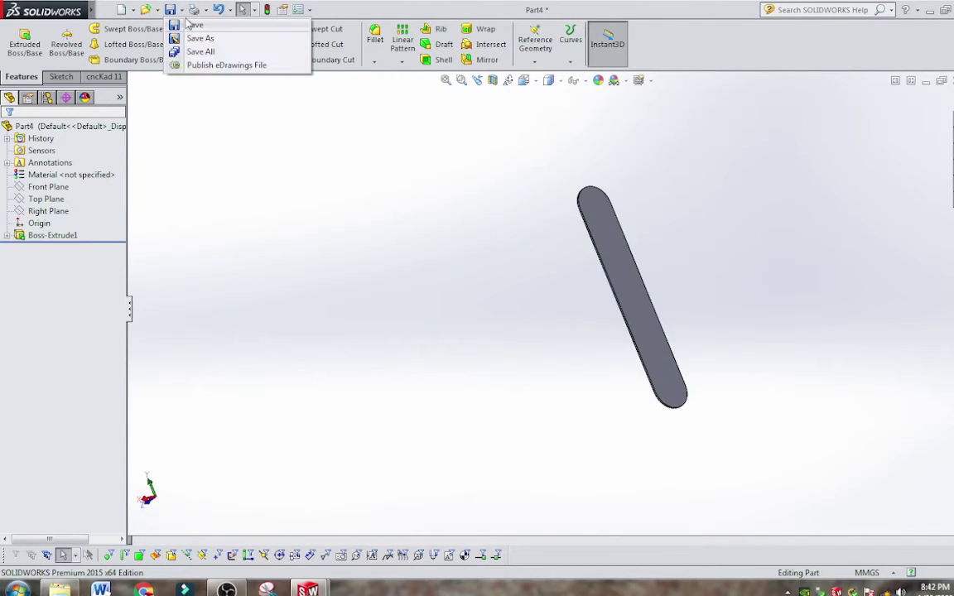
click(189, 27)
text(3.Volume Cont)
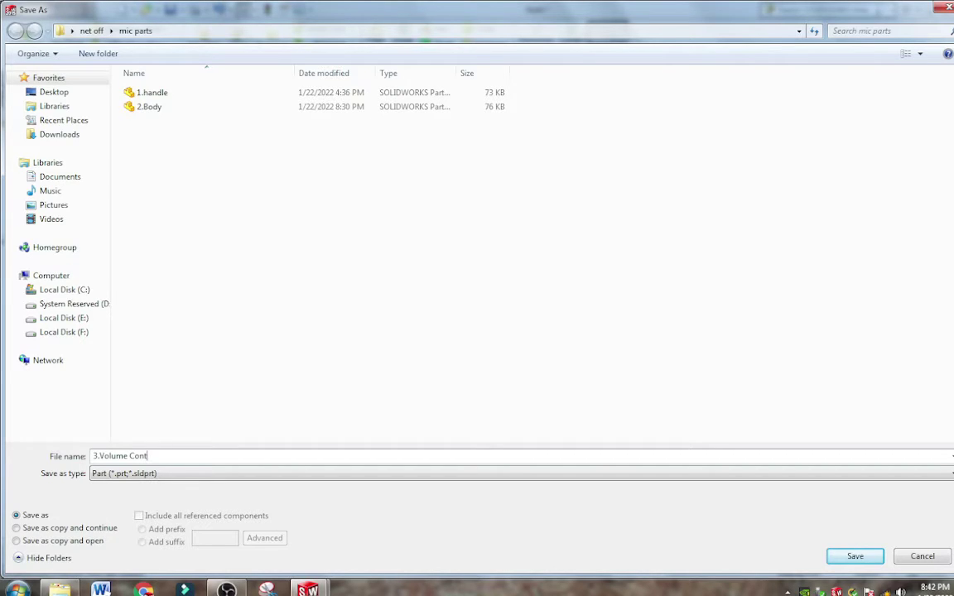
text(e)
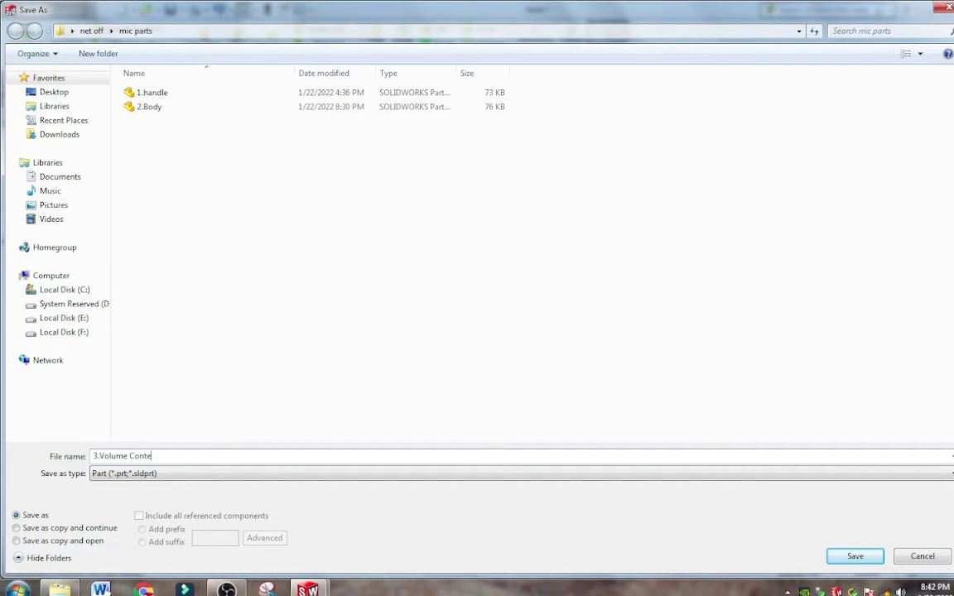
text(roller)
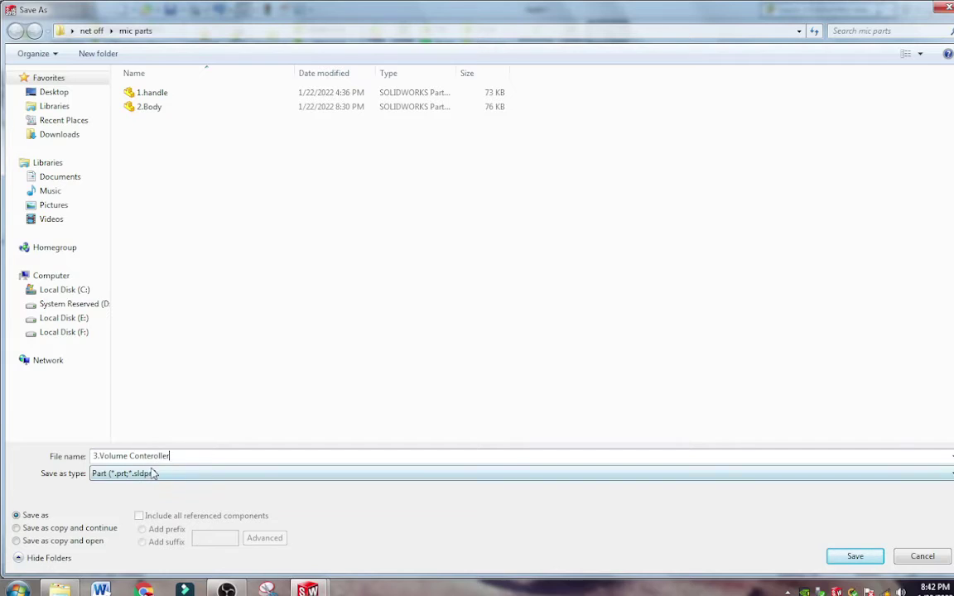
click(855, 557)
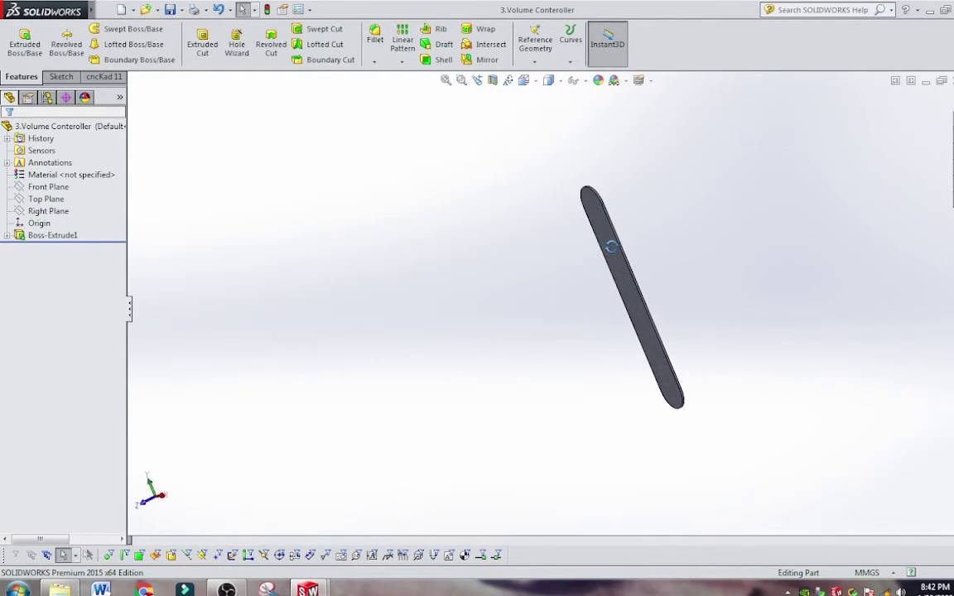
Step: Create a new empty Part document, Part5, from the New SOLIDWORKS Document dialog
middle_drag(610, 246, 682, 217)
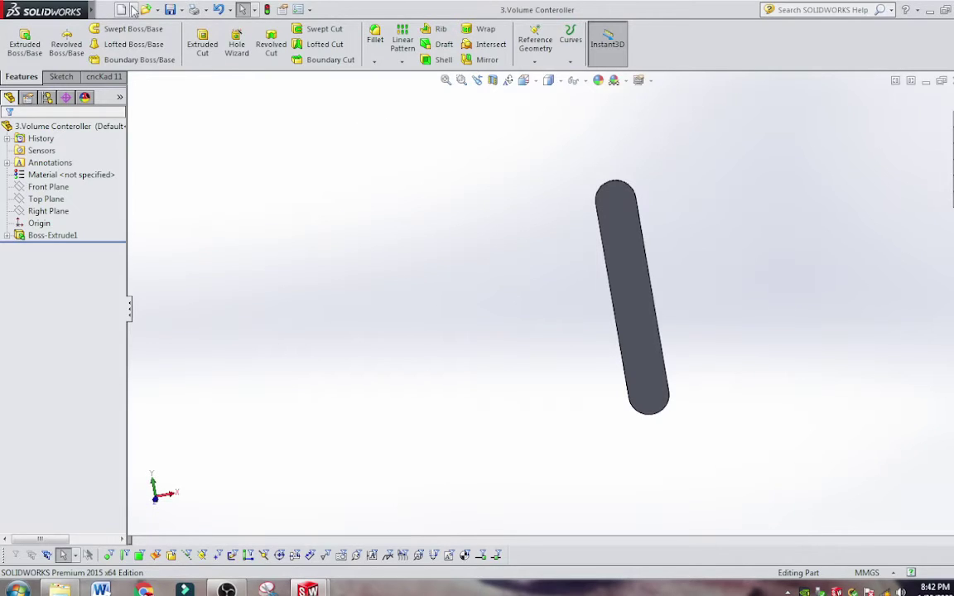
click(131, 10)
click(133, 25)
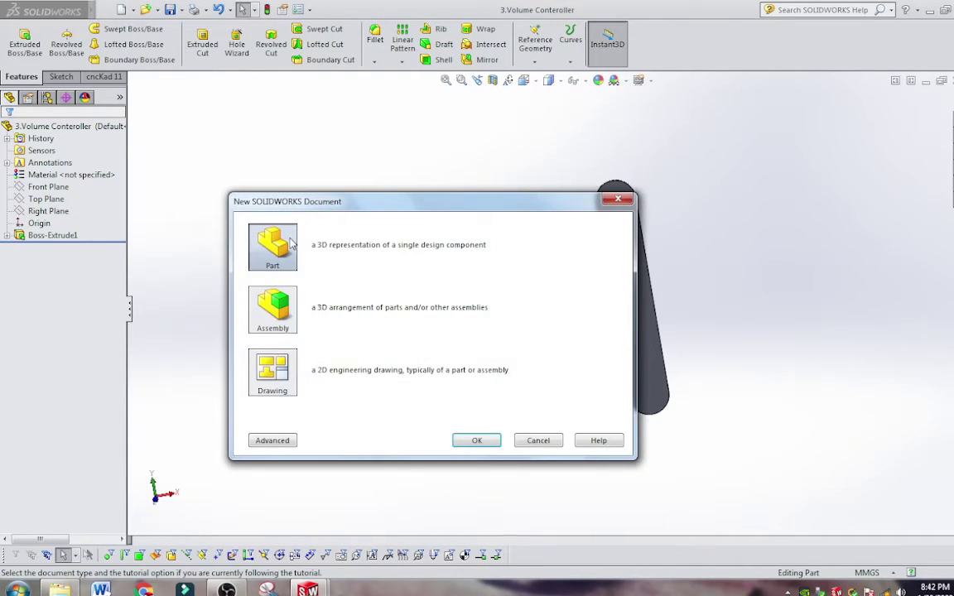
click(476, 440)
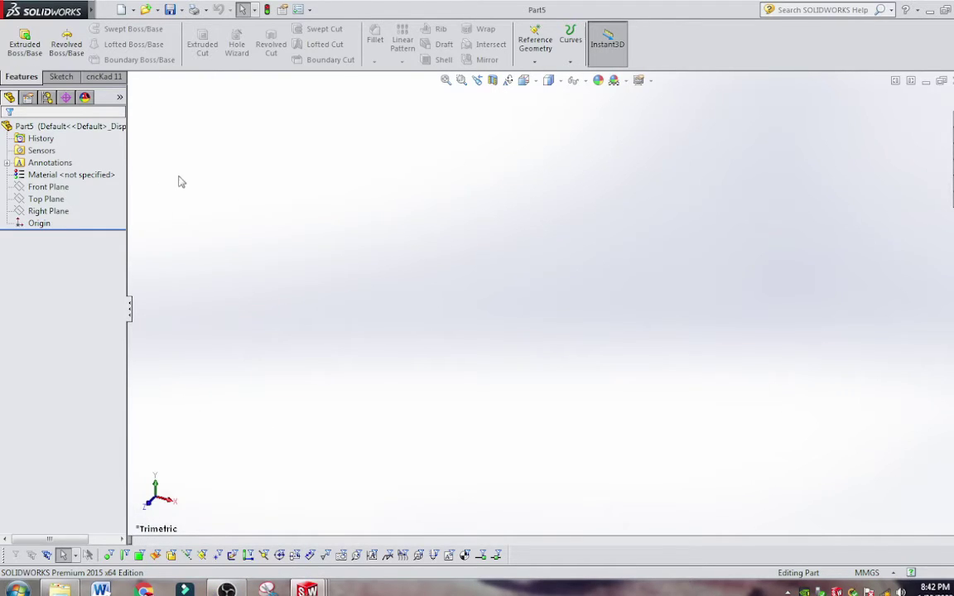
click(58, 212)
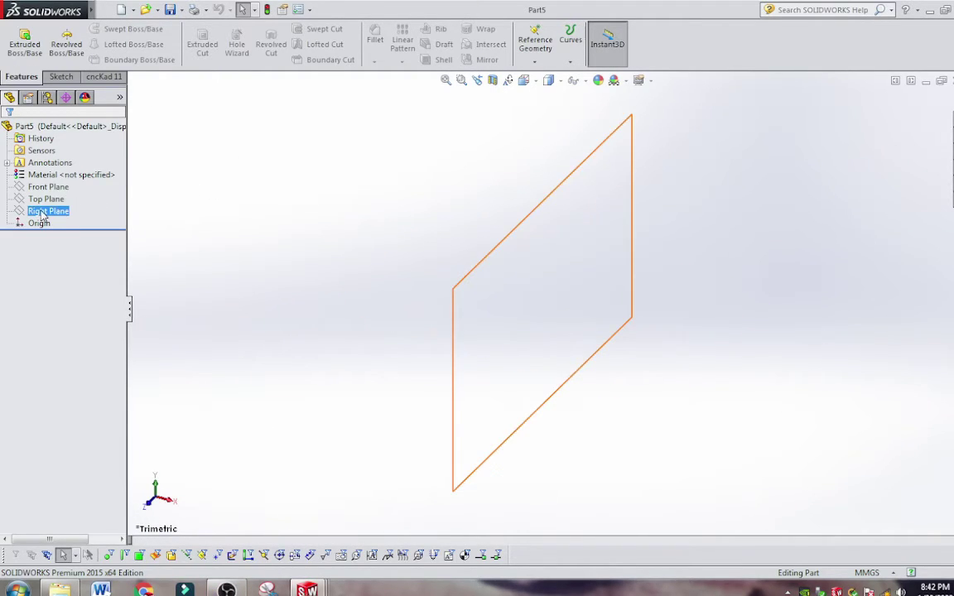
click(71, 240)
click(226, 588)
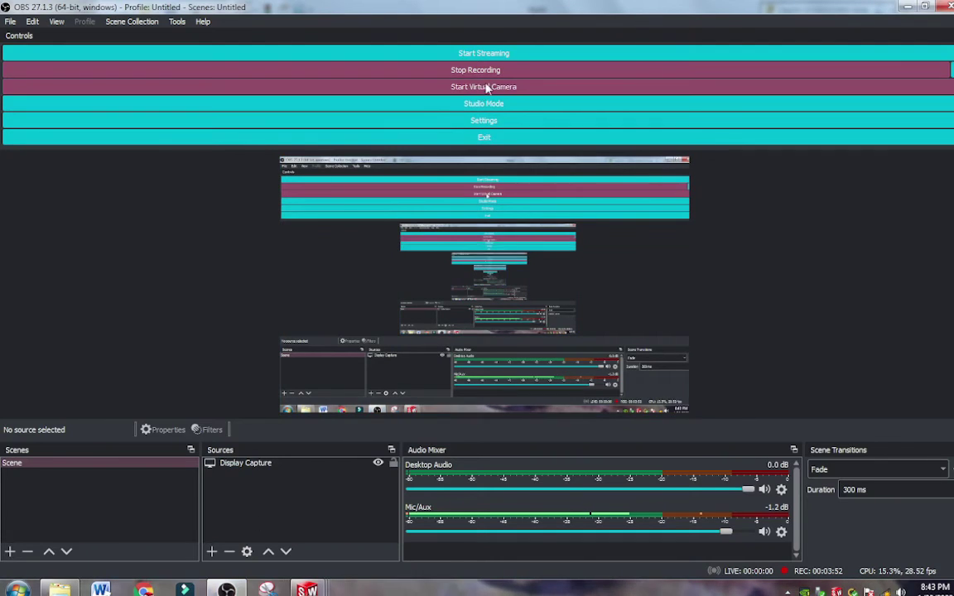
mouse_move(307, 589)
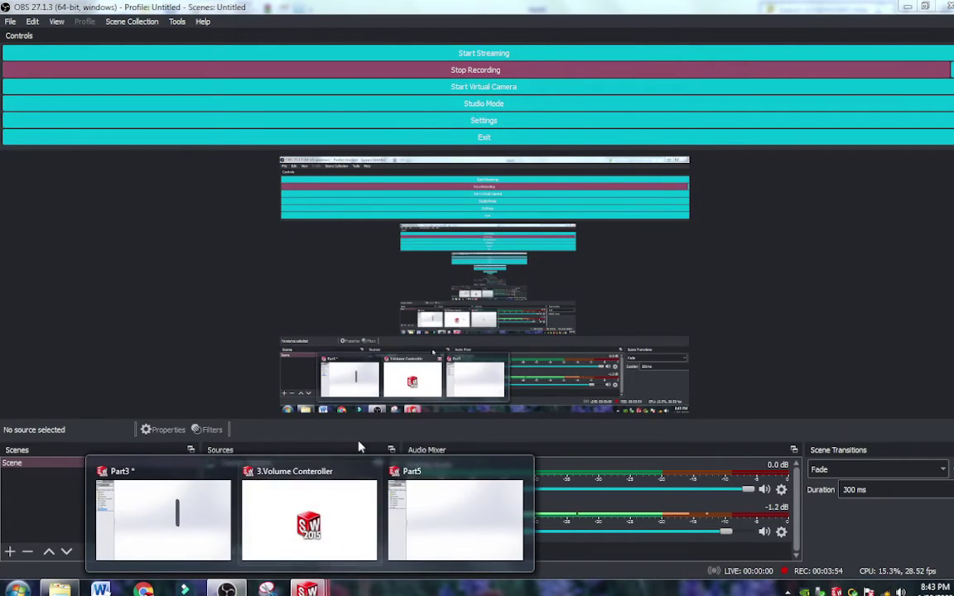
Step: Bring the Part3 window to the front and orbit its plate to a near edge-on view
click(192, 530)
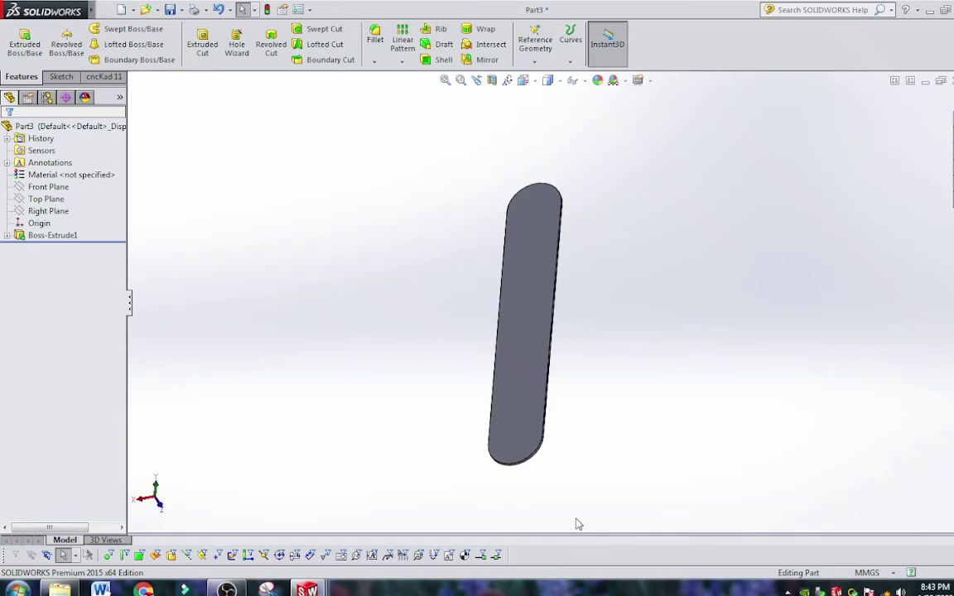
mouse_move(492, 358)
middle_down()
mouse_move(632, 325)
mouse_move(715, 249)
middle_up()
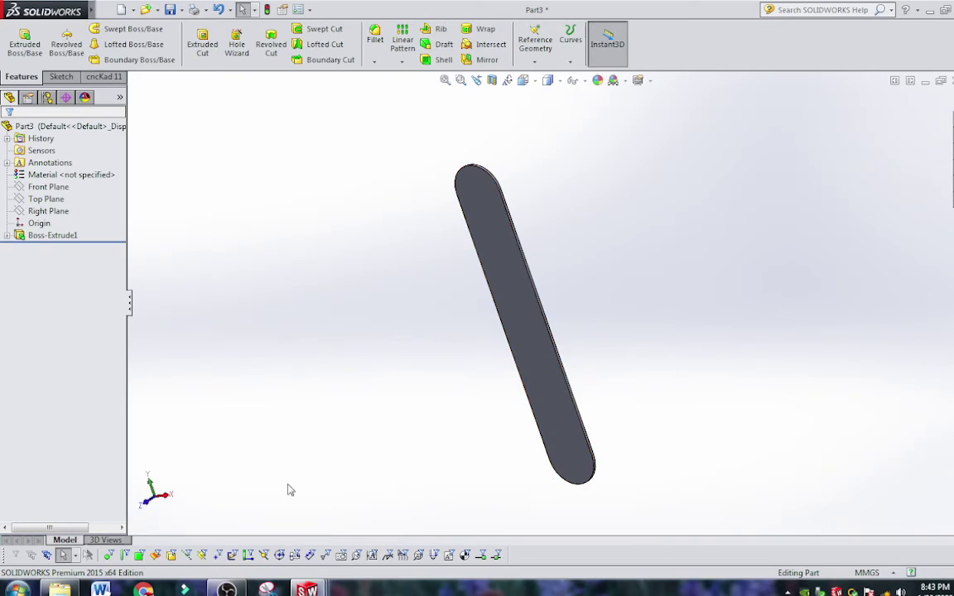
middle_drag(323, 354, 454, 307)
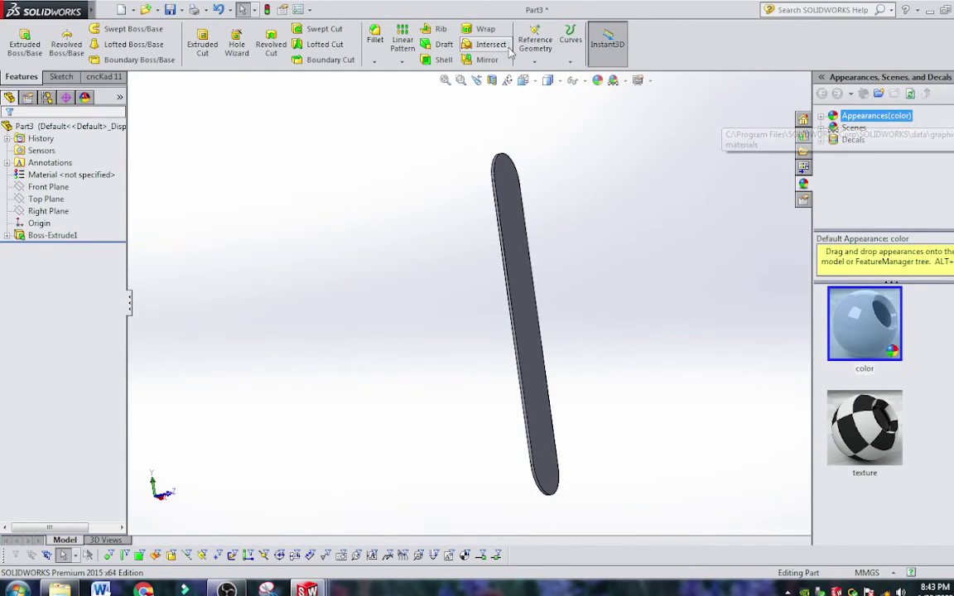
Step: Set the Part3 plate's appearance colour to white (255,255,255)
click(598, 80)
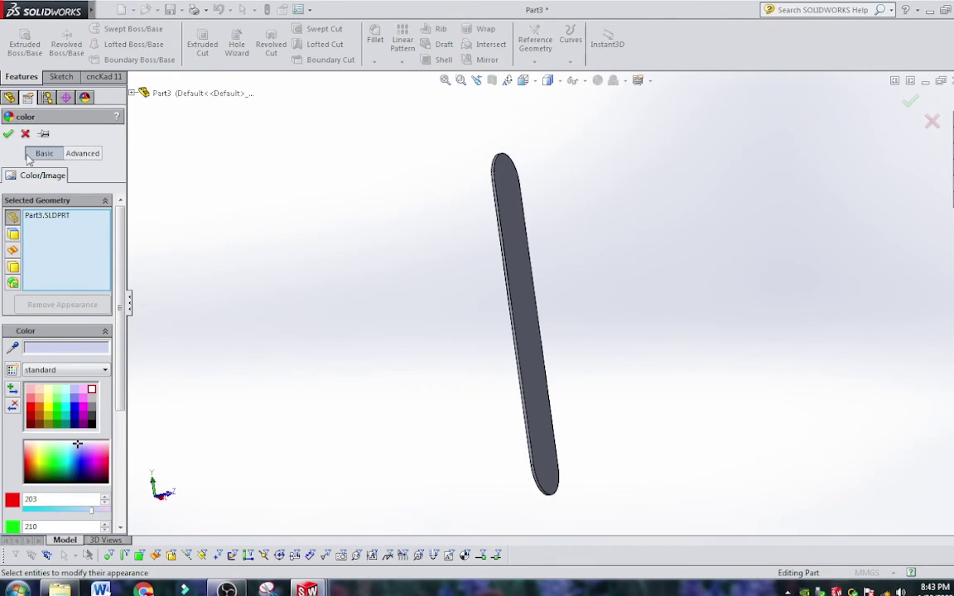
click(7, 133)
mouse_move(273, 253)
middle_down()
mouse_move(370, 253)
mouse_move(617, 149)
middle_up()
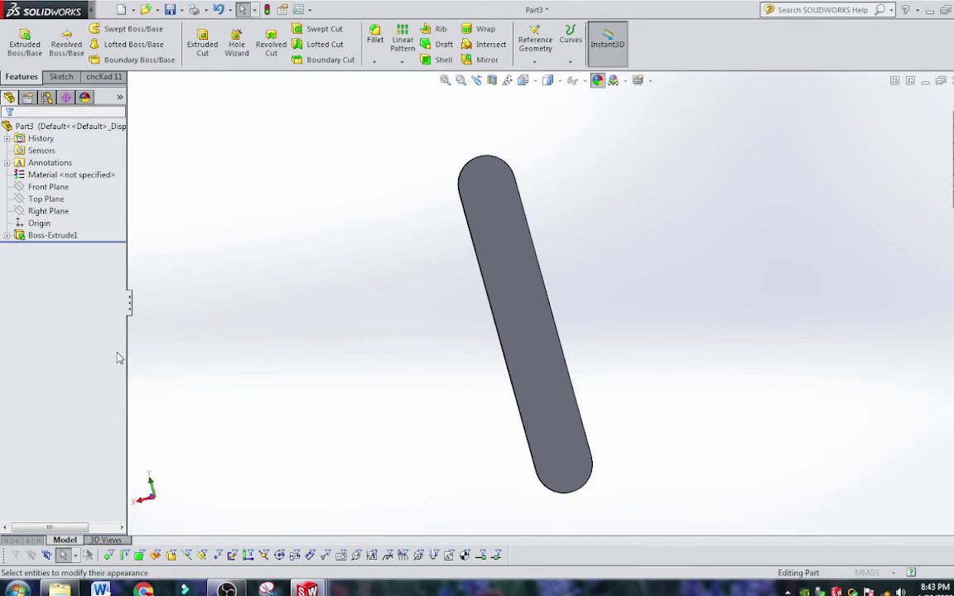
click(91, 390)
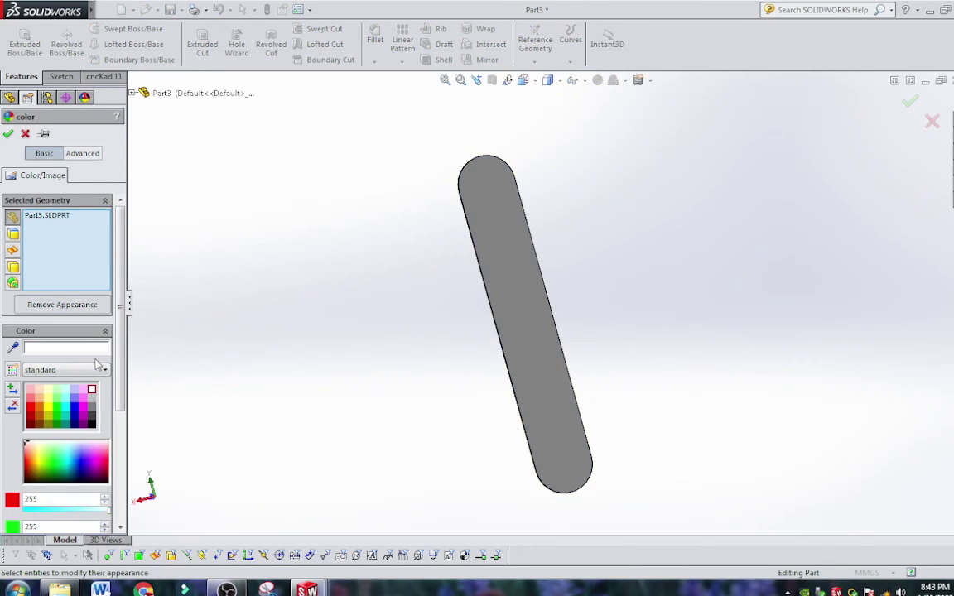
click(8, 133)
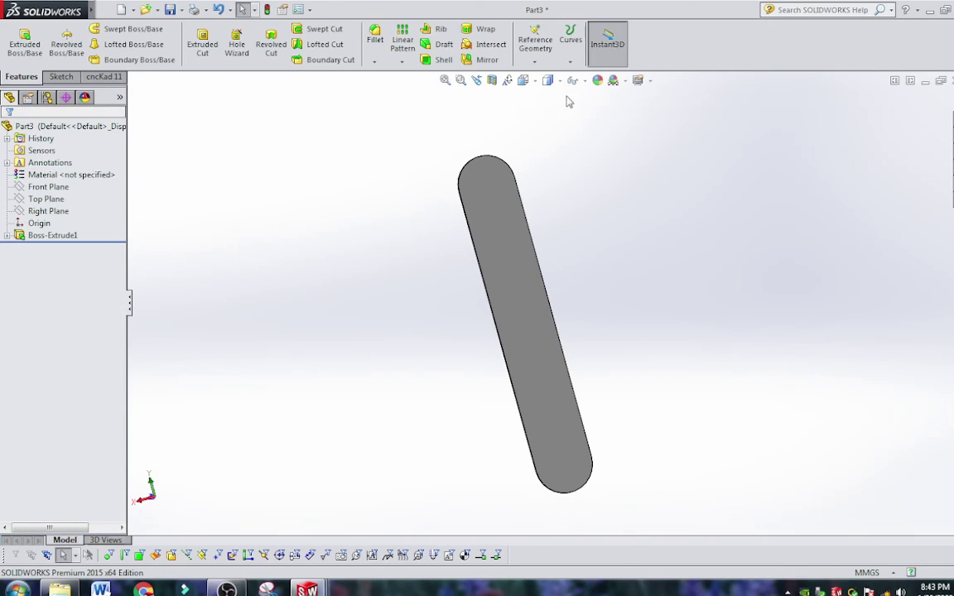
Step: Apply the Plain White scene as the background
click(613, 80)
click(632, 112)
middle_drag(536, 347, 698, 307)
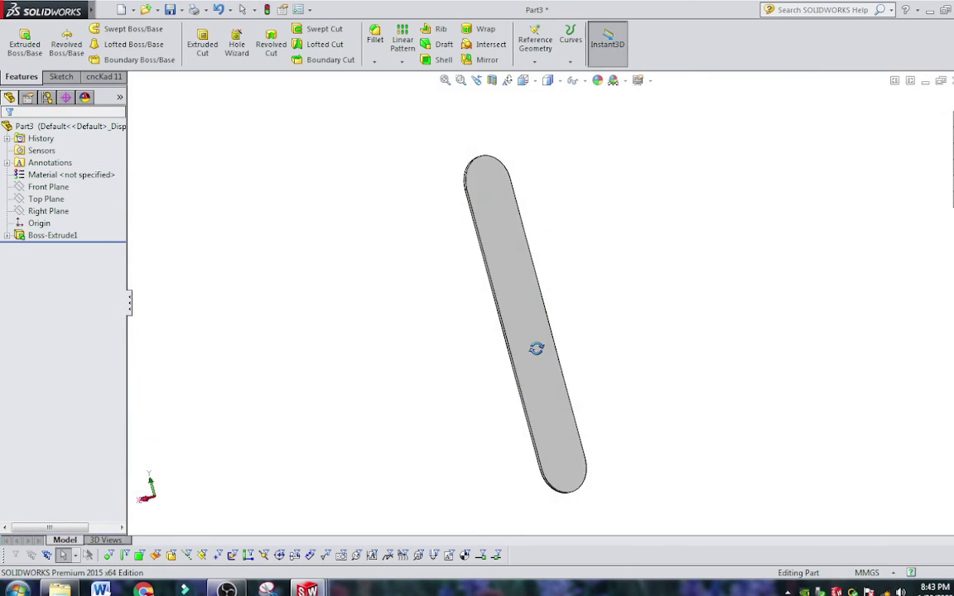